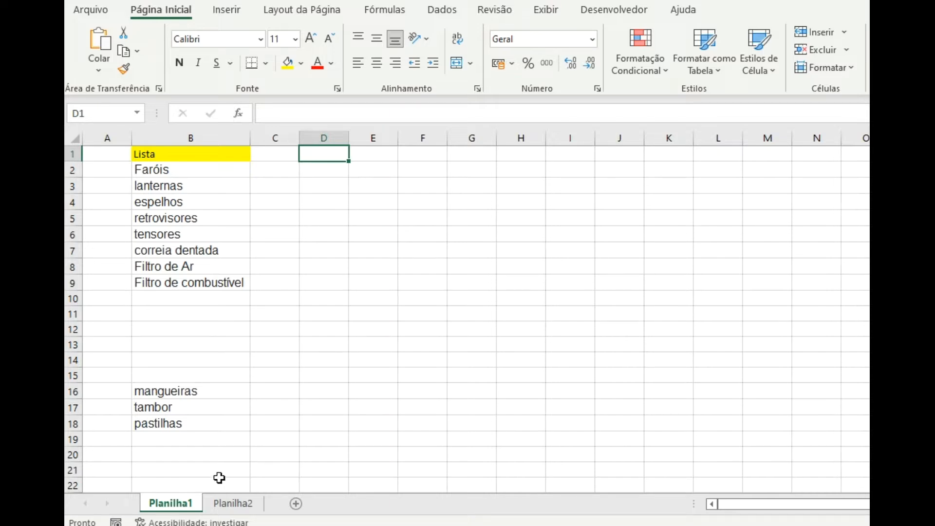
# Step: Fill cell B1 on Planilha2 with yellow and widen column B
pyautogui.click(229, 506)
pyautogui.click(195, 155)
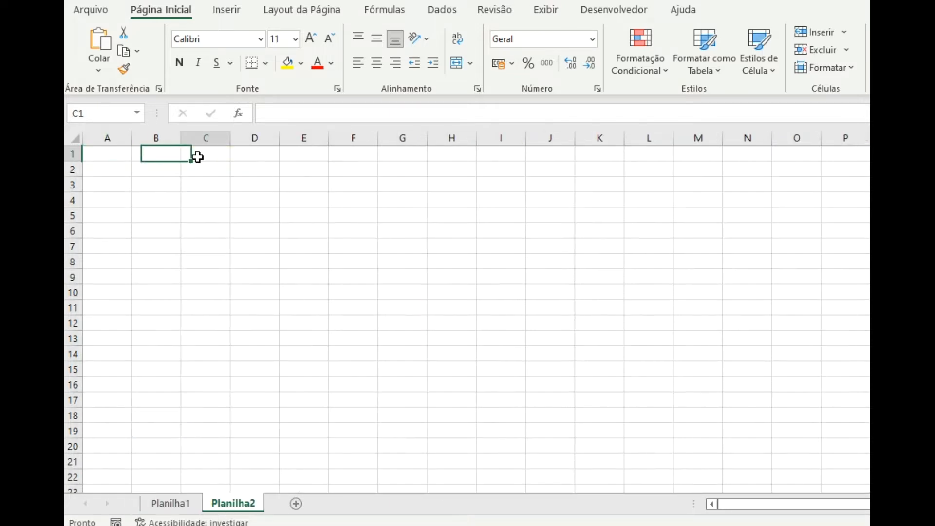
pyautogui.click(163, 154)
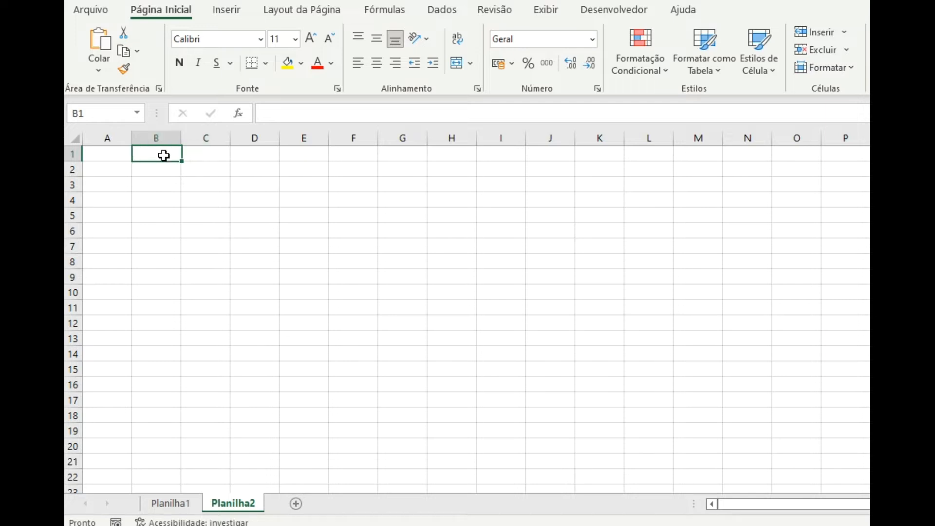
pyautogui.click(287, 64)
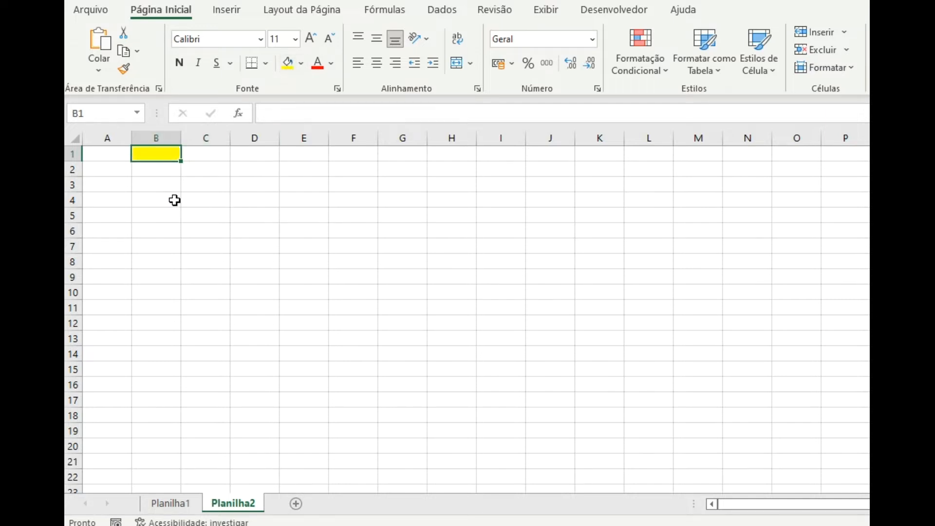
pyautogui.moveTo(181, 139); pyautogui.dragTo(232, 139)
pyautogui.press('Down')
pyautogui.press('Down')
pyautogui.press('Down')
pyautogui.press('Down')
pyautogui.press('Down')
pyautogui.click(203, 155)
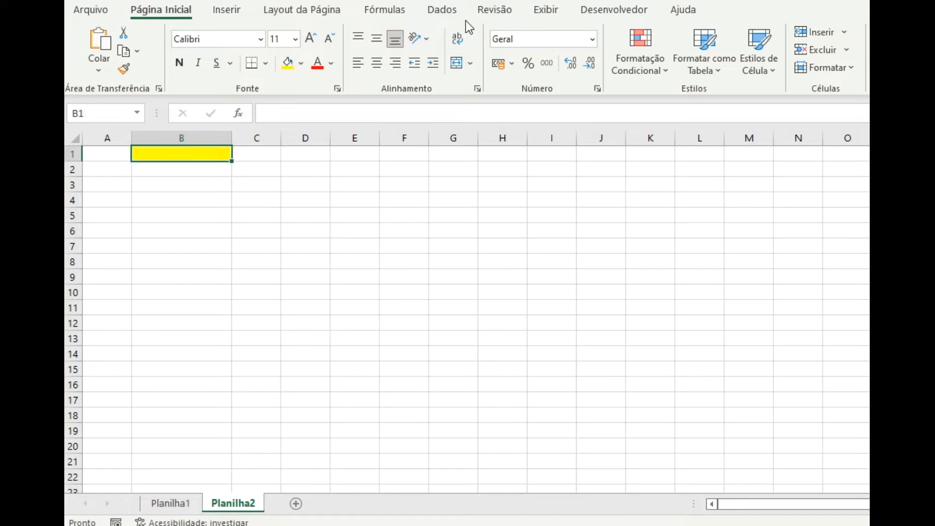
# Step: Add a data validation of type Lista to cell B1 on Planilha2, with =Planilha1!$B$2:$B$9 as its source
pyautogui.click(443, 11)
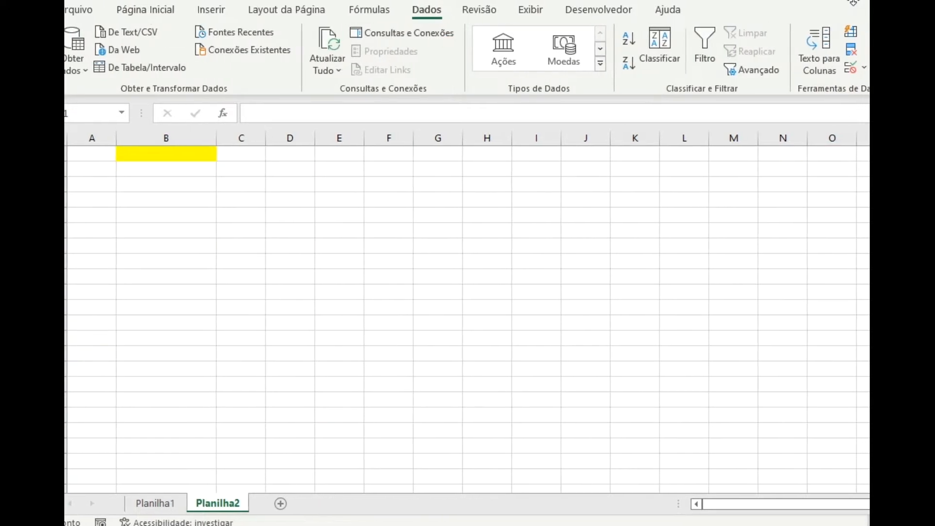
pyautogui.click(863, 67)
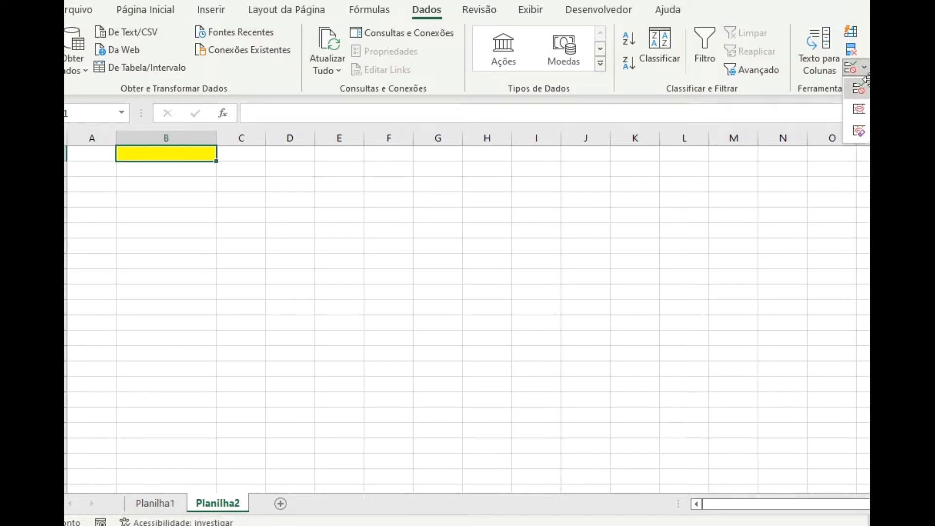
pyautogui.click(858, 88)
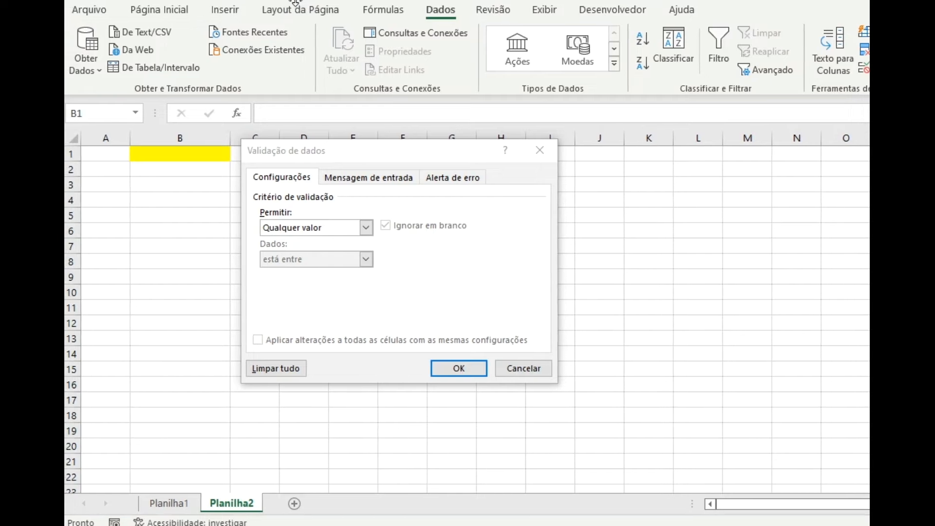
pyautogui.moveTo(346, 161); pyautogui.dragTo(473, 141)
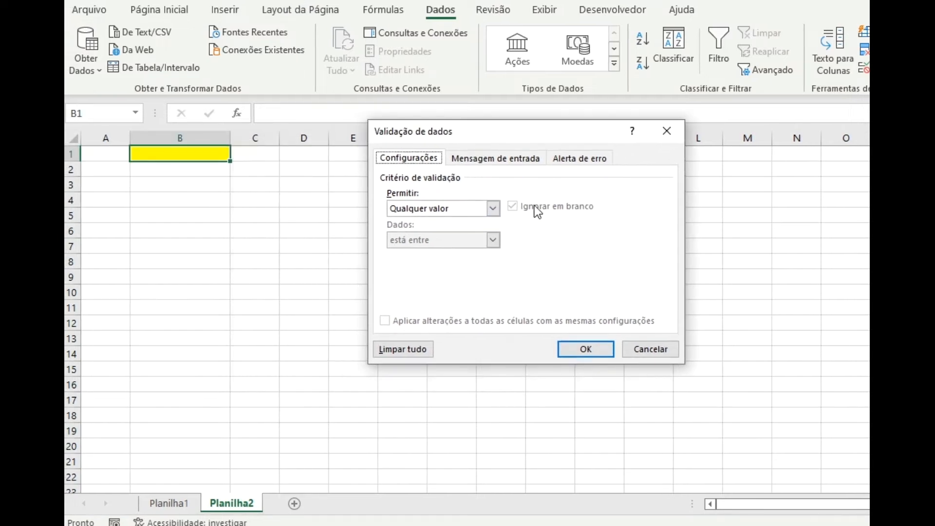
pyautogui.click(454, 206)
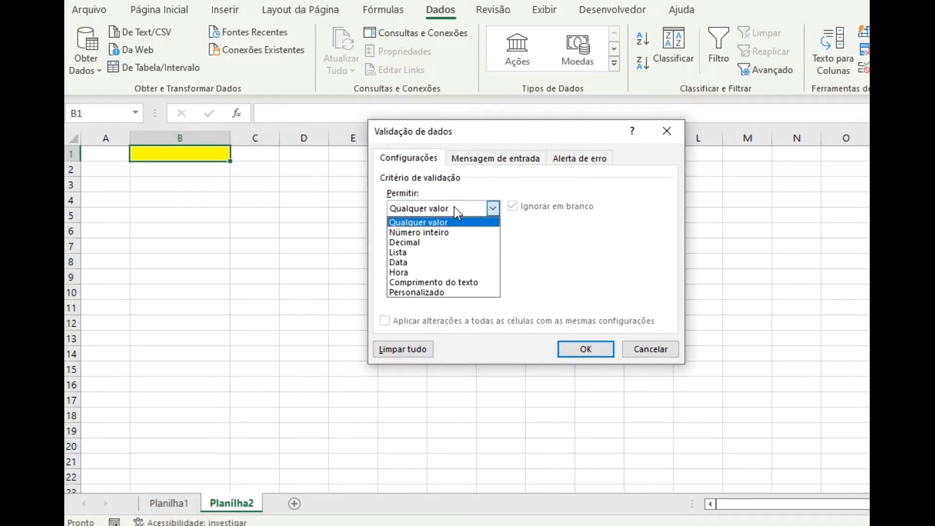
pyautogui.click(407, 253)
pyautogui.click(405, 270)
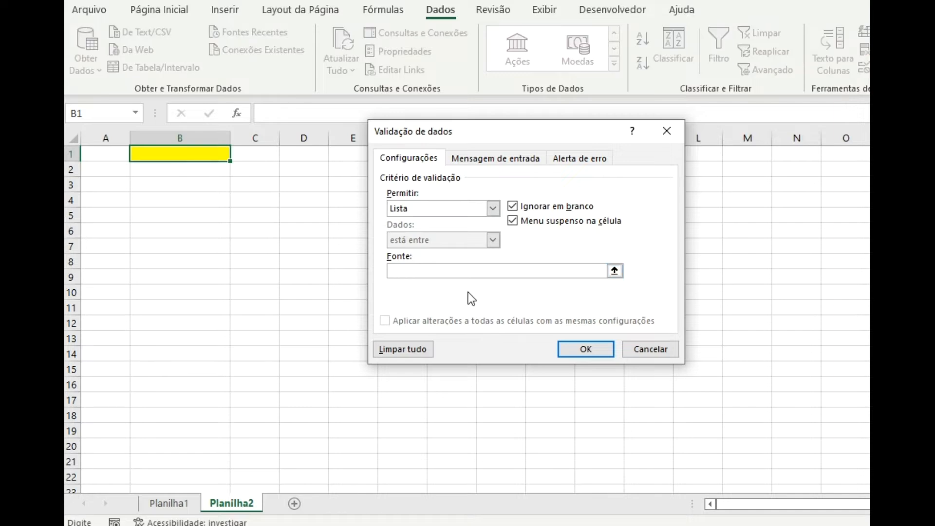
pyautogui.click(166, 504)
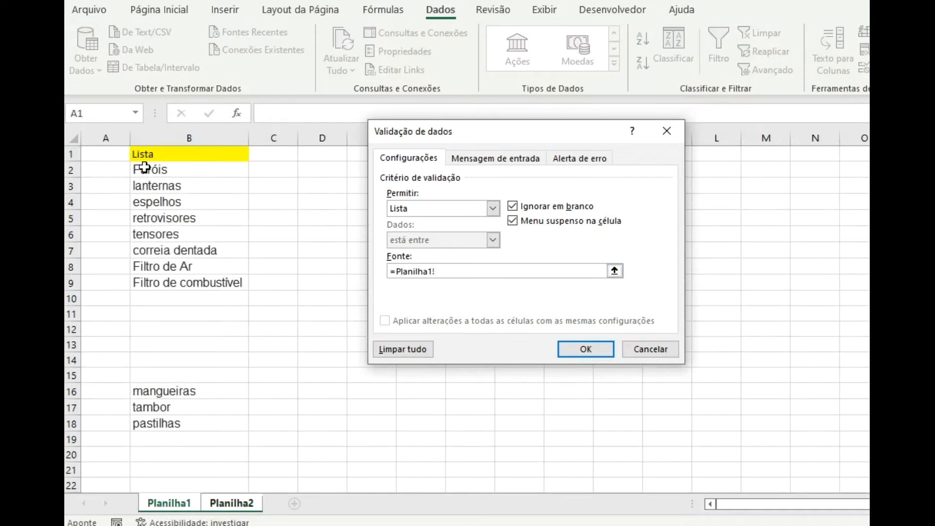
pyautogui.moveTo(164, 169); pyautogui.dragTo(165, 282)
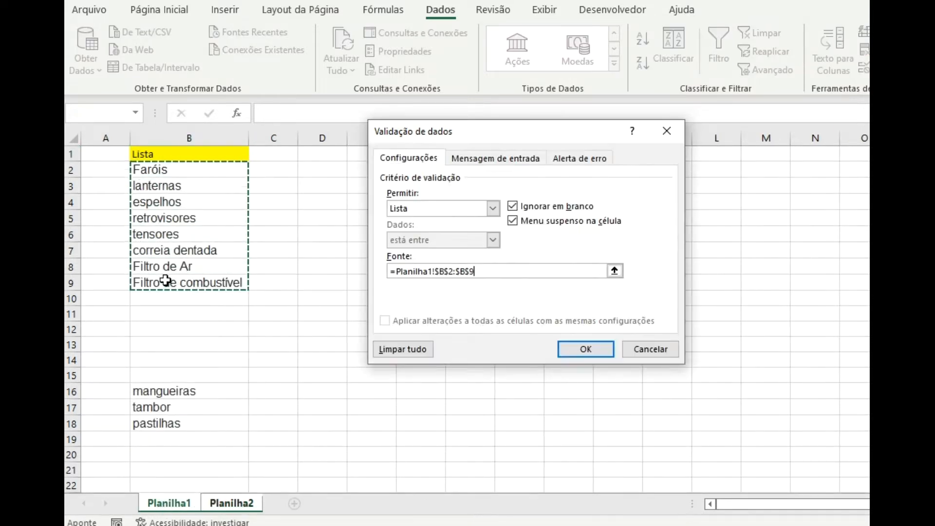
pyautogui.click(597, 349)
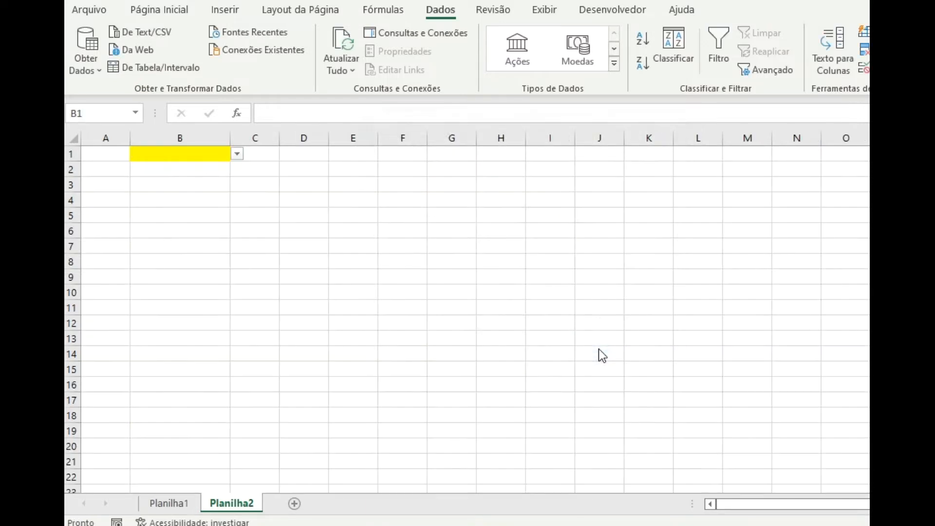
# Step: Review the options in B1's drop-down list and compare them with the last consecutive item of the list on Planilha1
pyautogui.click(237, 154)
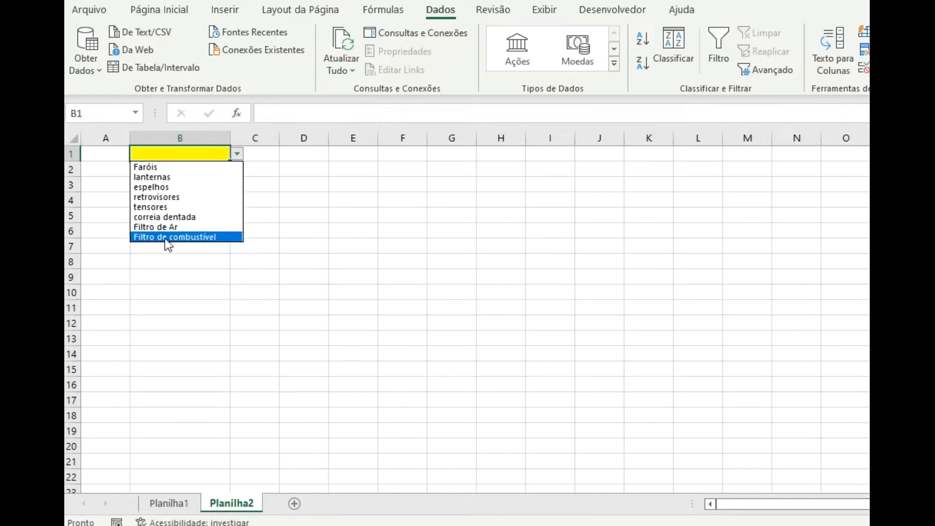
pyautogui.click(200, 389)
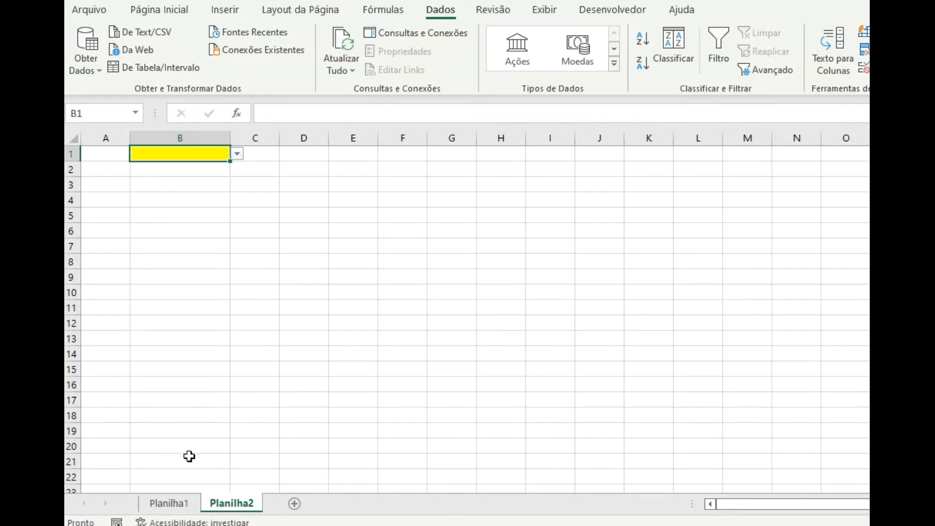
pyautogui.click(178, 504)
pyautogui.click(146, 283)
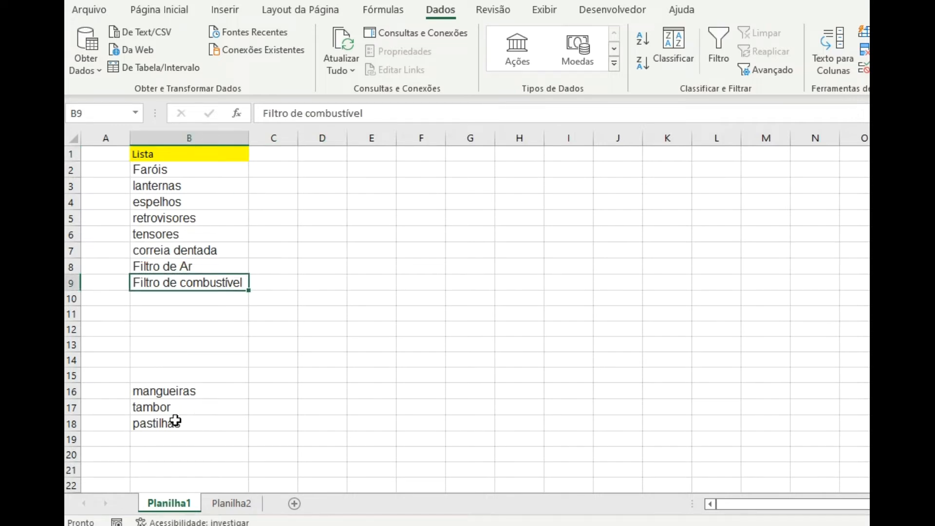
# Step: Move the item mangueiras on Planilha1 to cell B10, directly below Filtro de combustível
pyautogui.click(185, 392)
pyautogui.hotkey('ctrl', 'x')
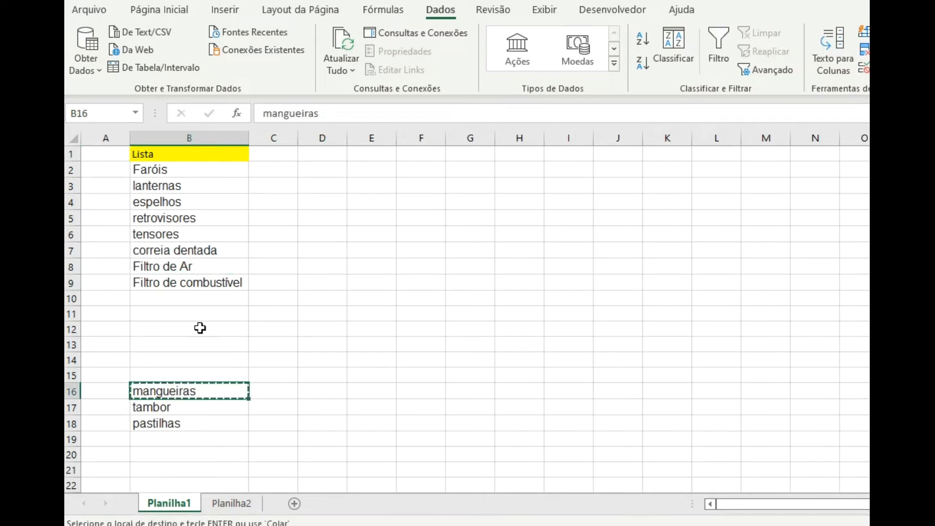
pyautogui.click(188, 299)
pyautogui.hotkey('ctrl', 'v')
pyautogui.click(244, 330)
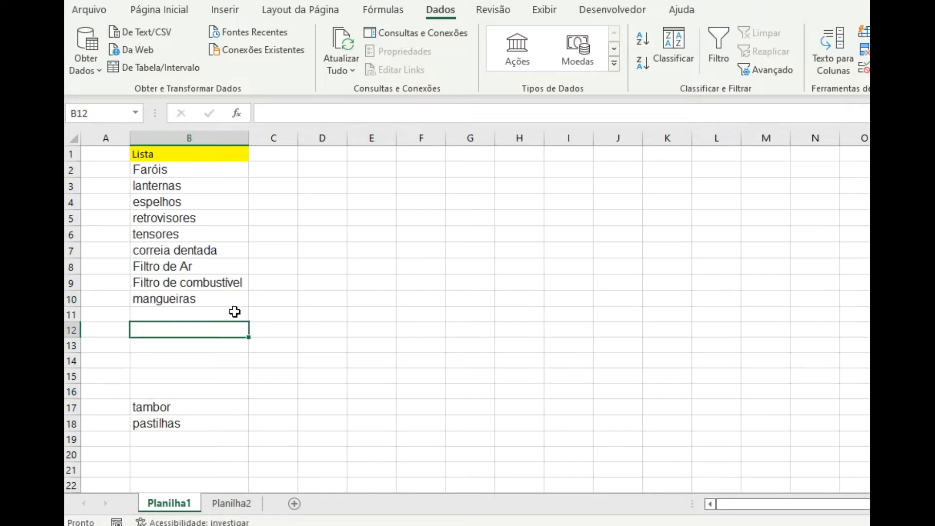
pyautogui.press('Up')
pyautogui.press('Up')
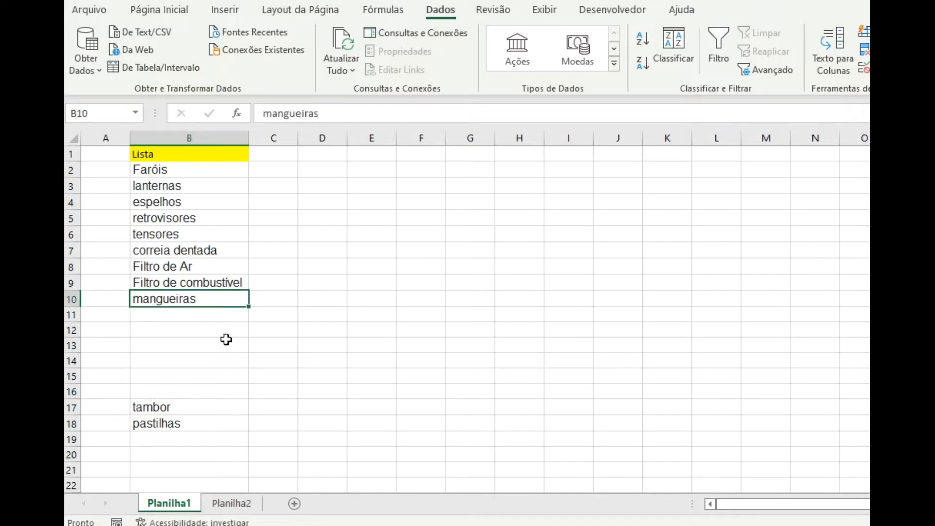
# Step: Check the drop-down options of B1 on Planilha2 against the extended item list on Planilha1
pyautogui.click(239, 502)
pyautogui.click(238, 155)
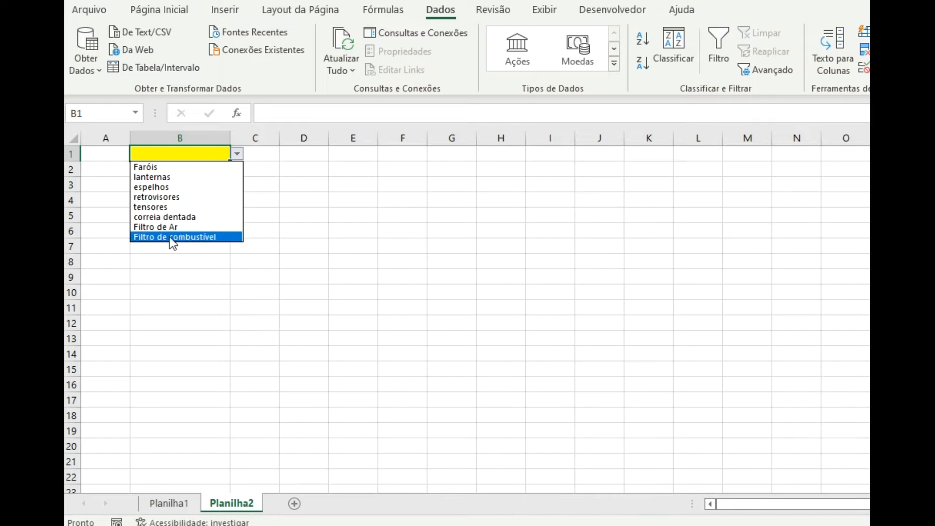
pyautogui.click(168, 503)
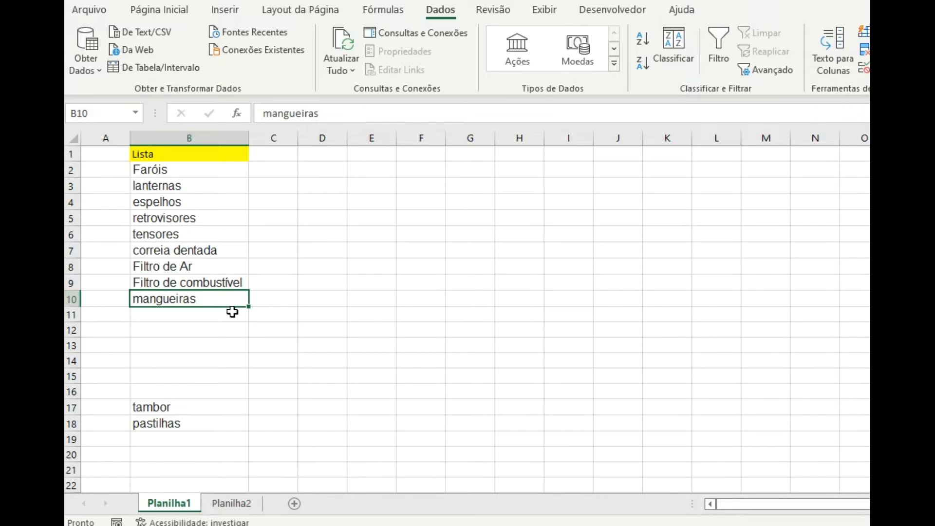
pyautogui.click(231, 503)
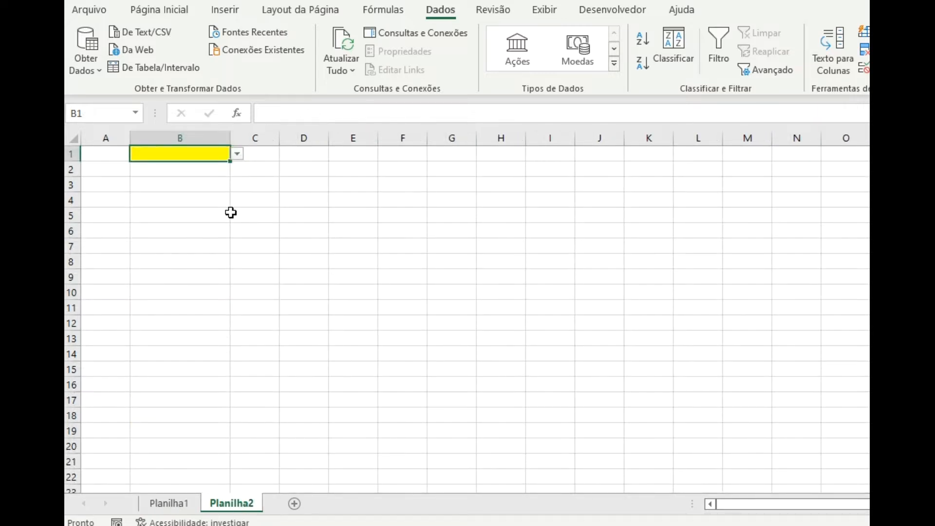
pyautogui.click(167, 502)
pyautogui.moveTo(193, 171); pyautogui.dragTo(194, 298)
pyautogui.click(327, 176)
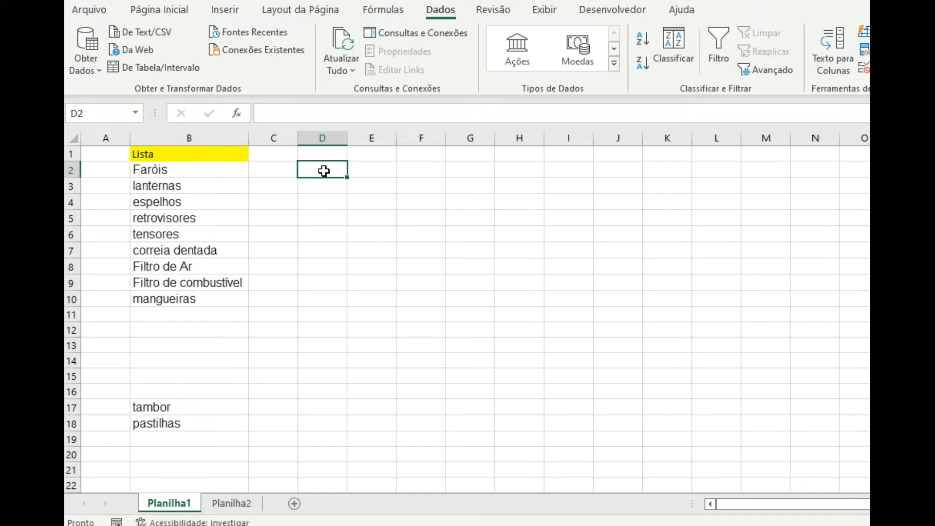
pyautogui.click(333, 154)
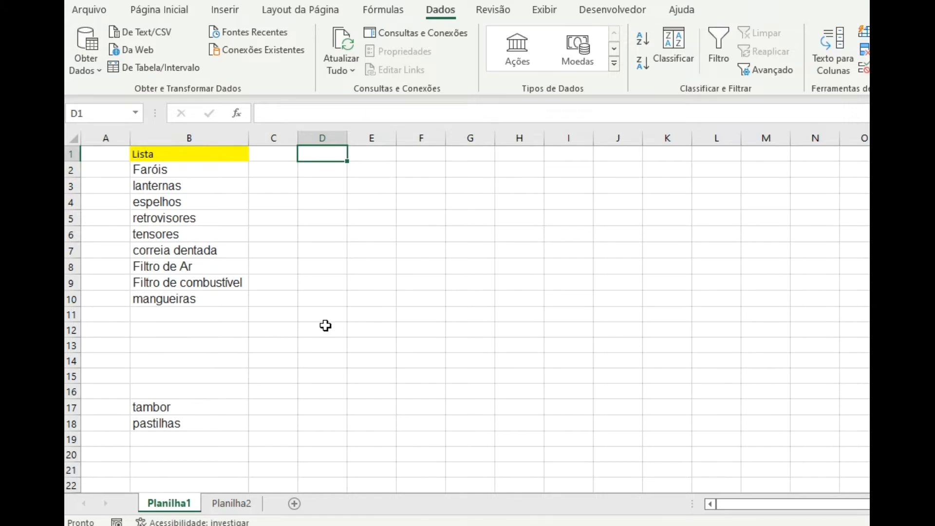
# Step: Fill cell D1 on Planilha2 with light green and widen column D
pyautogui.click(230, 503)
pyautogui.click(305, 154)
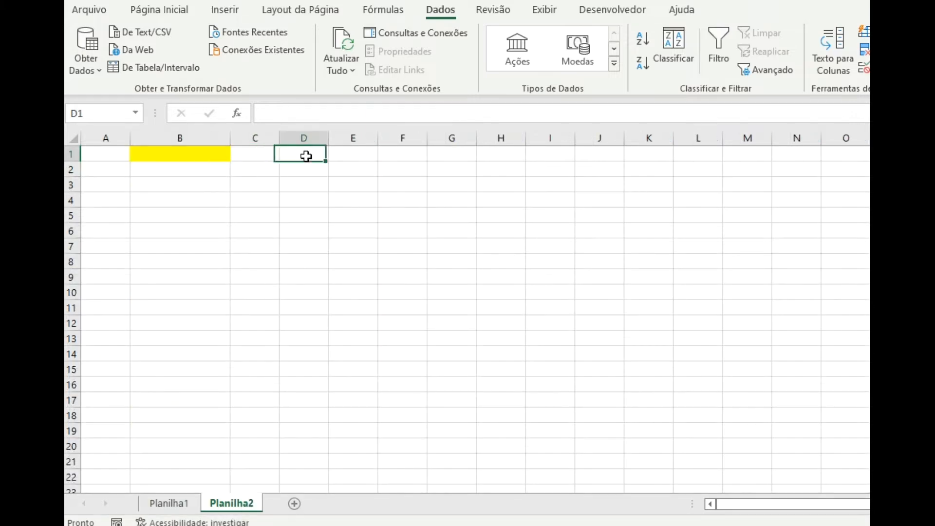
pyautogui.click(160, 11)
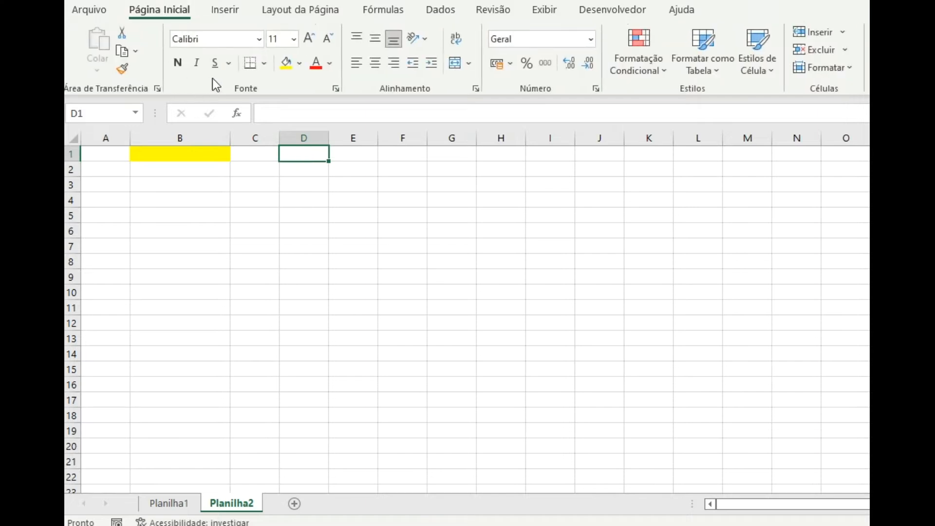
pyautogui.click(303, 62)
pyautogui.click(396, 124)
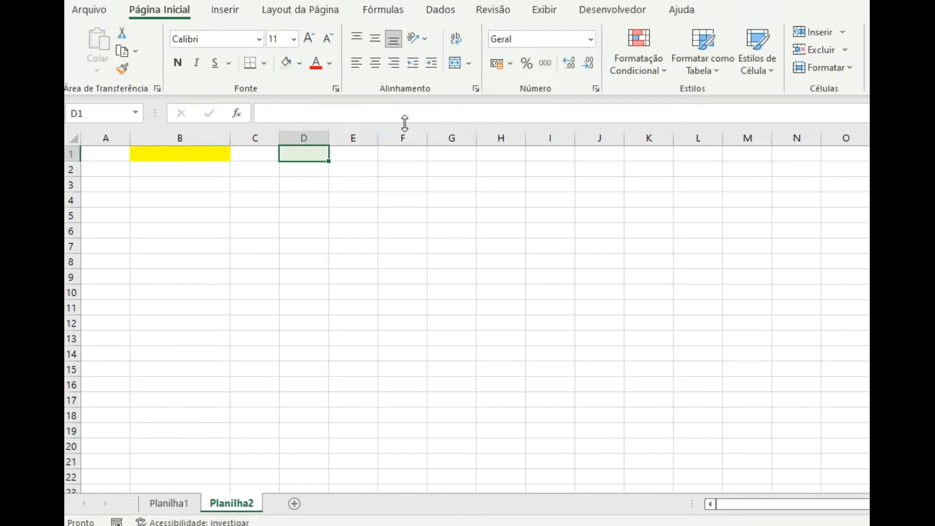
pyautogui.moveTo(329, 138); pyautogui.dragTo(388, 138)
pyautogui.click(354, 230)
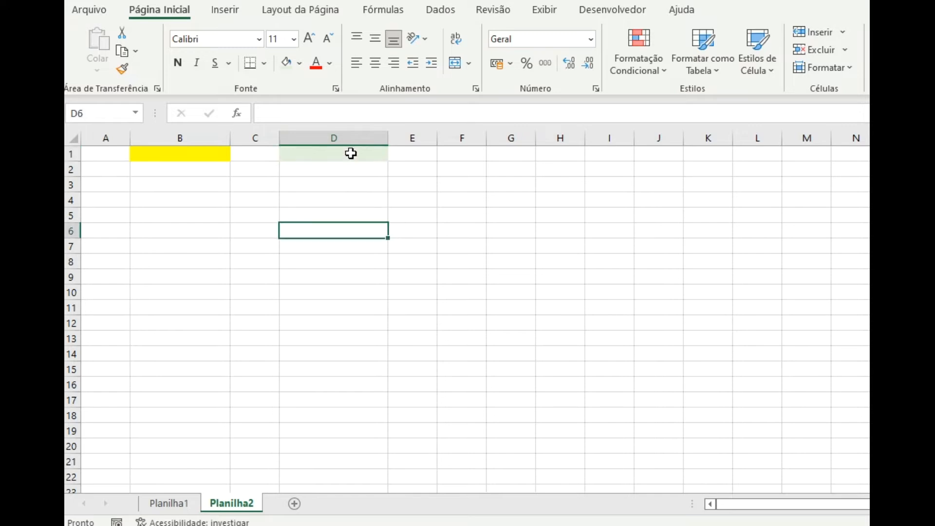
pyautogui.click(336, 152)
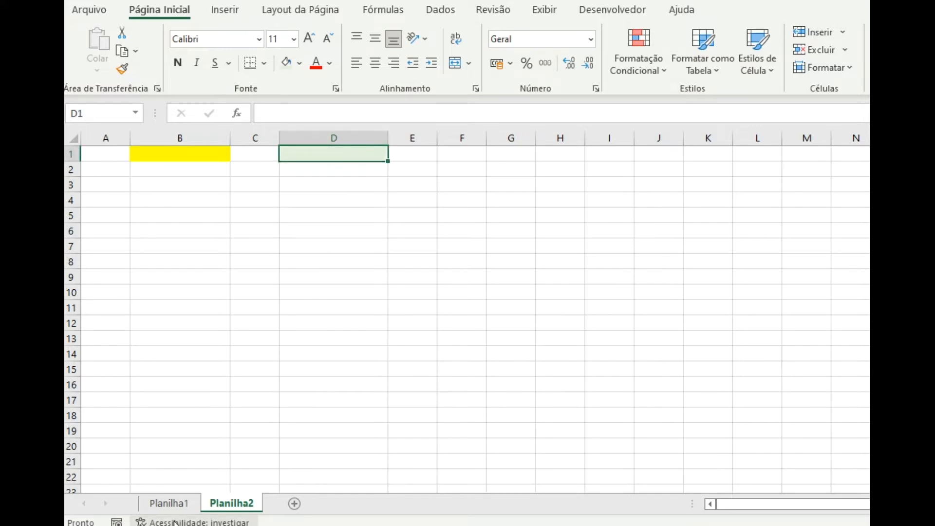
# Step: Format the range B1:B10 on Planilha1 as a table with headers, using the first black-and-grey style of the Clara group
pyautogui.click(171, 503)
pyautogui.click(286, 406)
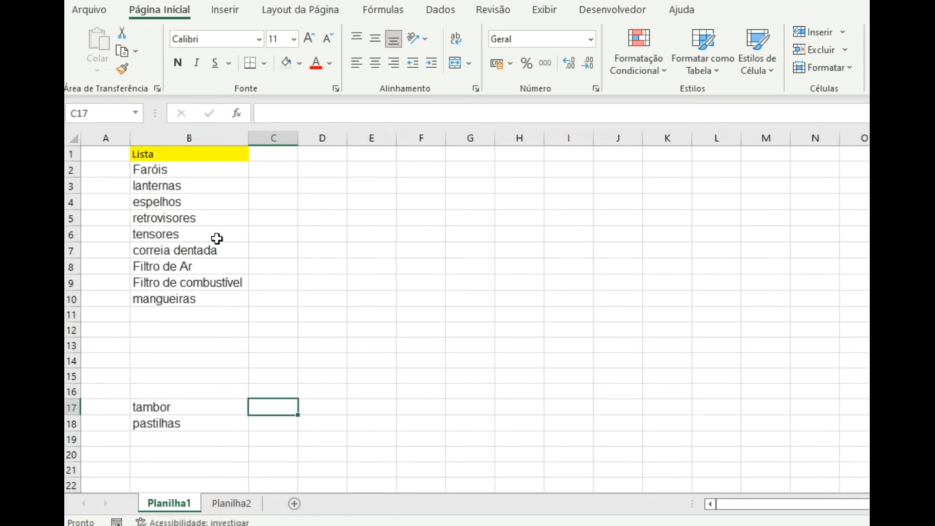
pyautogui.moveTo(167, 154); pyautogui.dragTo(200, 298)
pyautogui.click(345, 239)
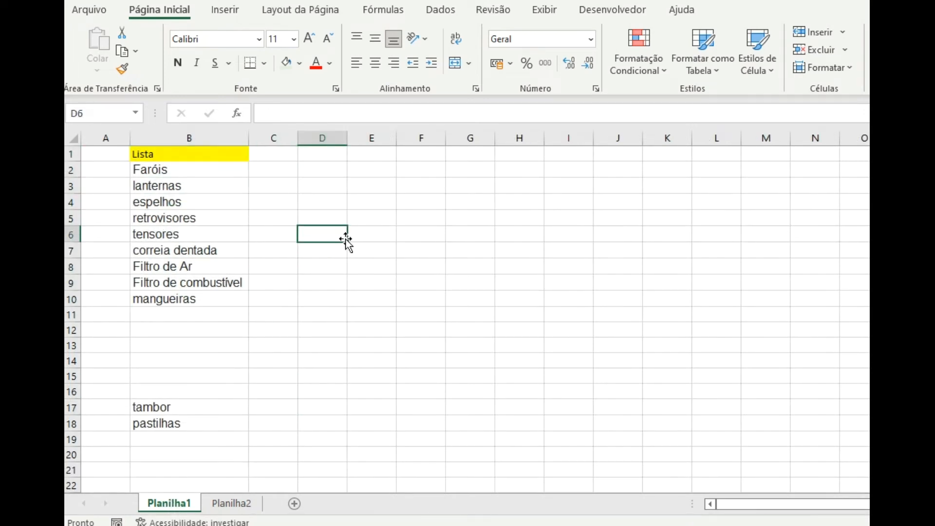
pyautogui.moveTo(188, 152); pyautogui.dragTo(188, 295)
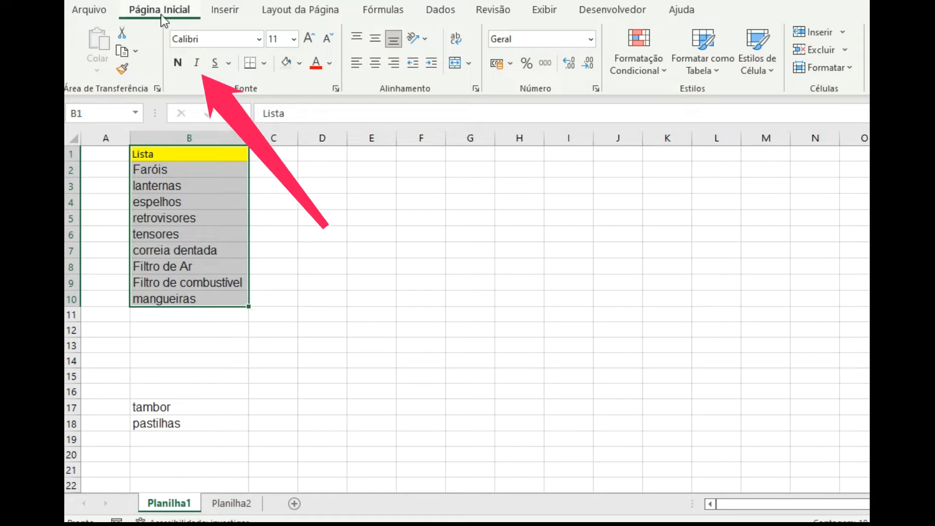
pyautogui.click(708, 69)
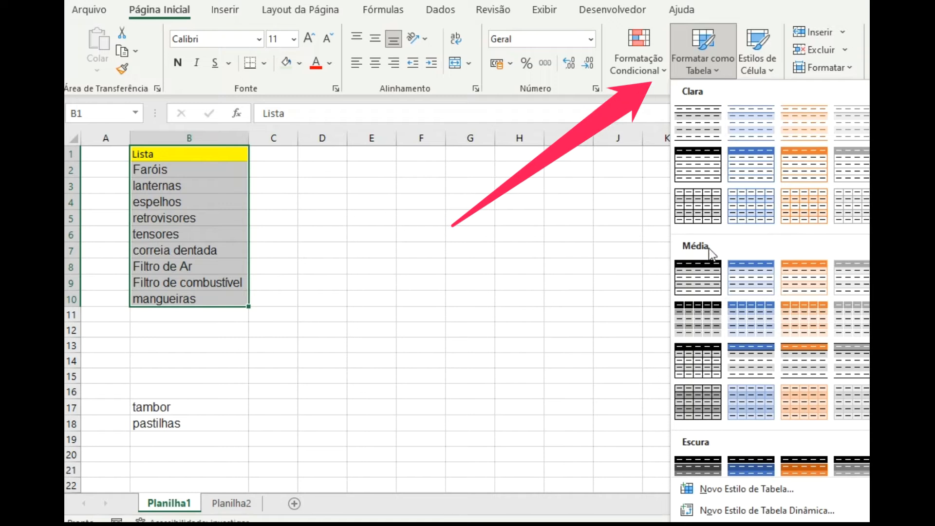
pyautogui.click(693, 119)
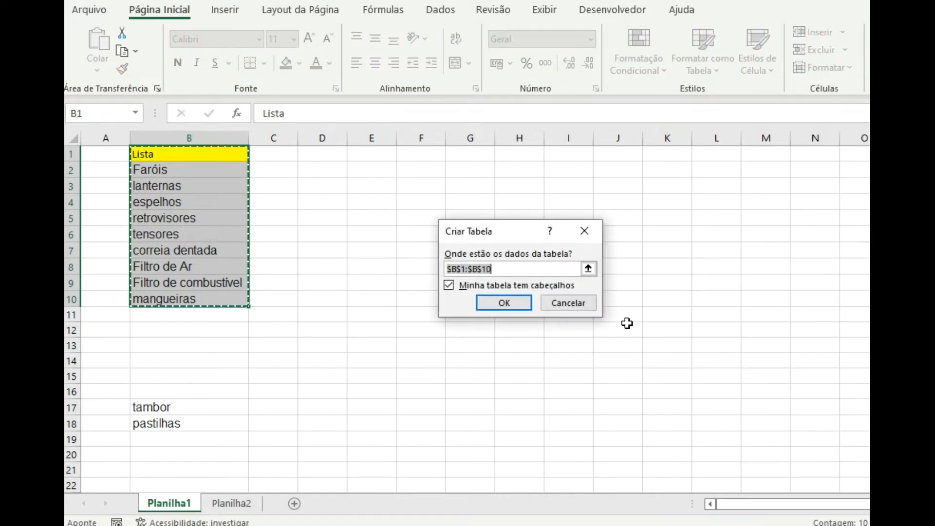
pyautogui.click(491, 305)
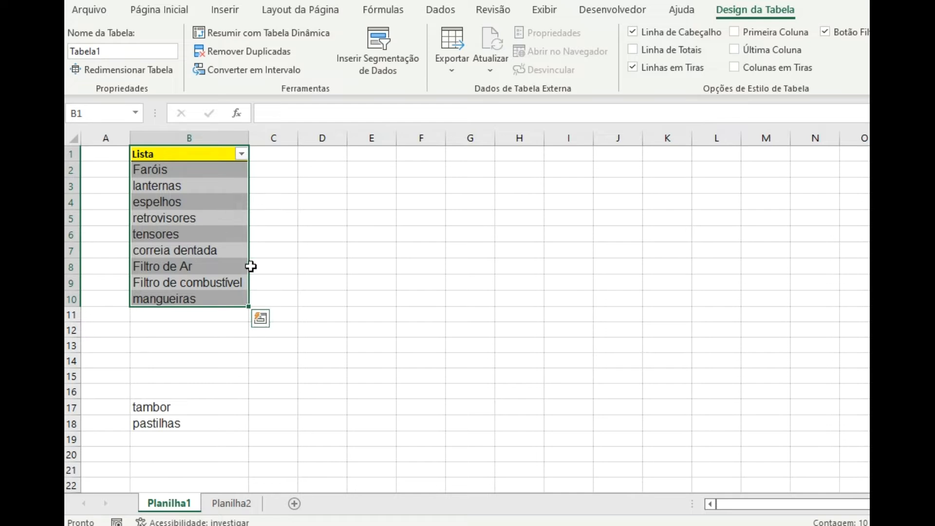
# Step: Define the workbook-wide name Lista for B1:B10 on Planilha1, referring to =Tabela1[[#Tudo];[Lista]]
pyautogui.click(378, 14)
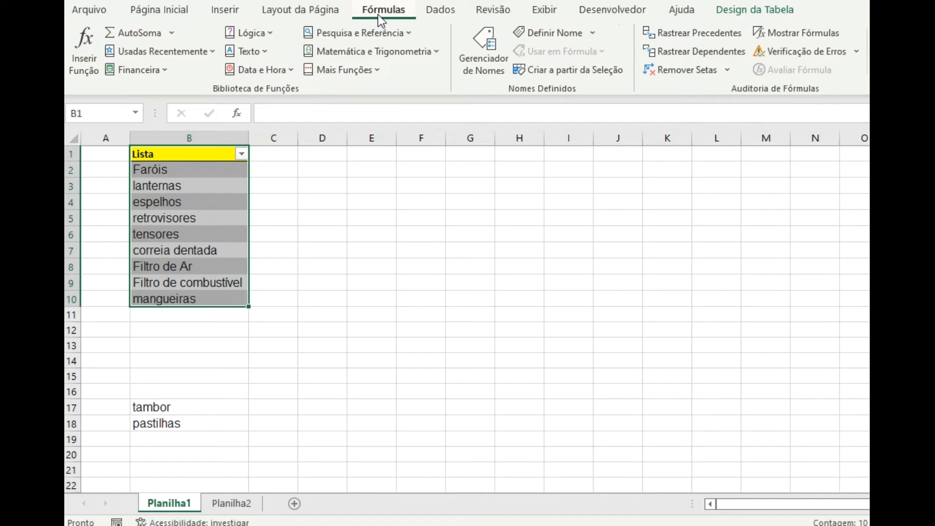
pyautogui.click(472, 69)
pyautogui.moveTo(455, 92); pyautogui.dragTo(460, 133)
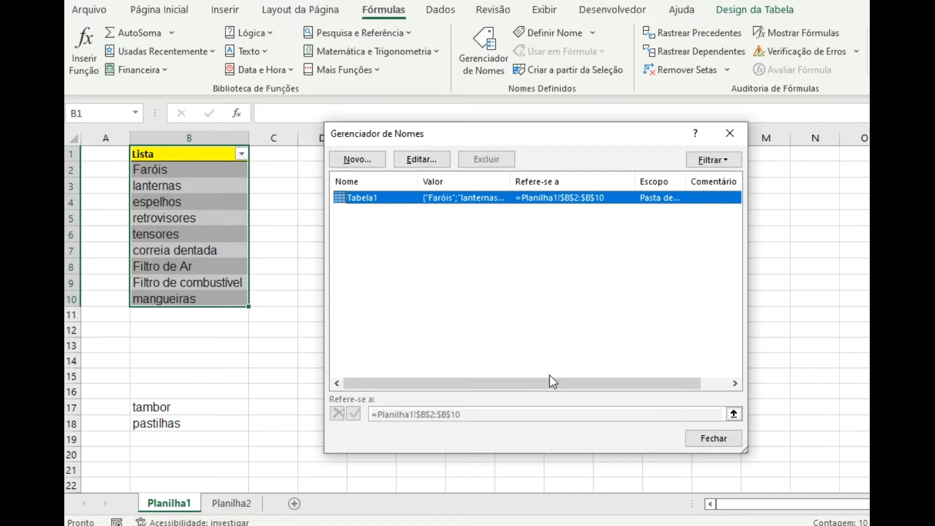
pyautogui.moveTo(547, 138); pyautogui.dragTo(622, 88)
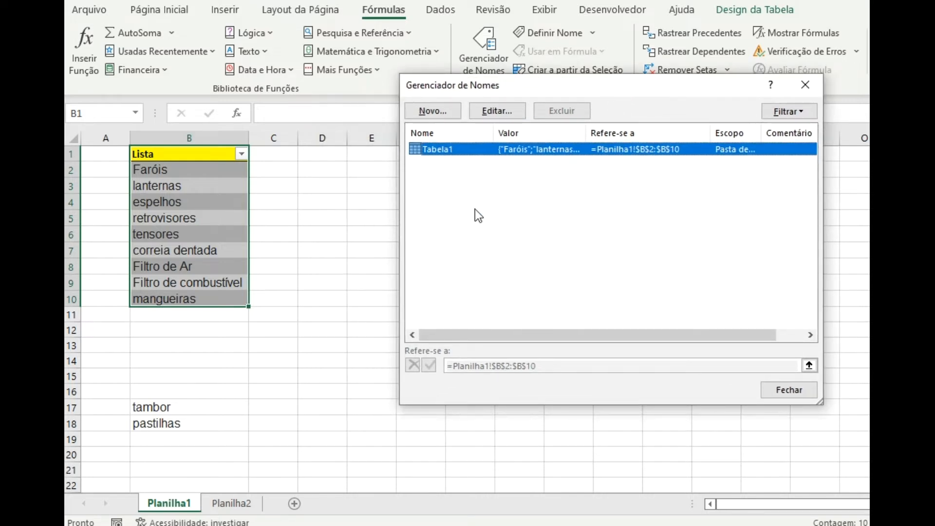
pyautogui.click(424, 113)
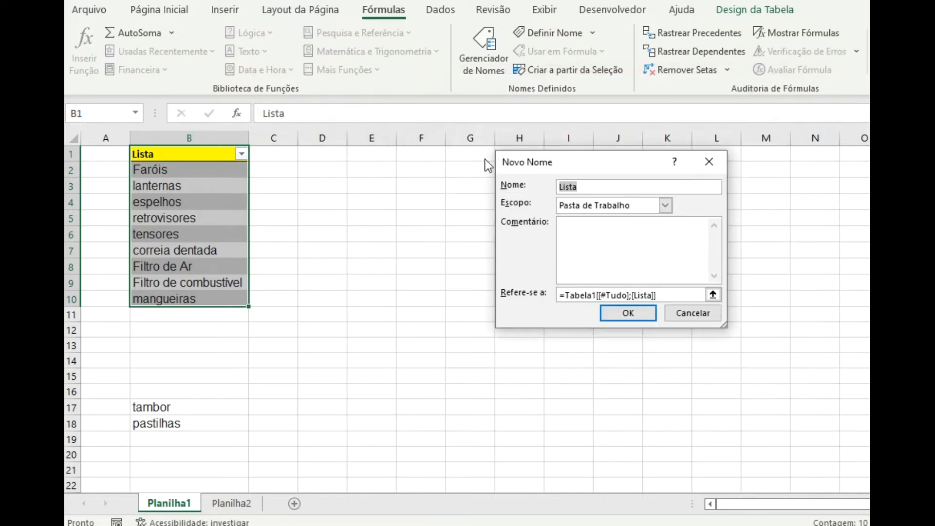
pyautogui.moveTo(563, 166); pyautogui.dragTo(417, 167)
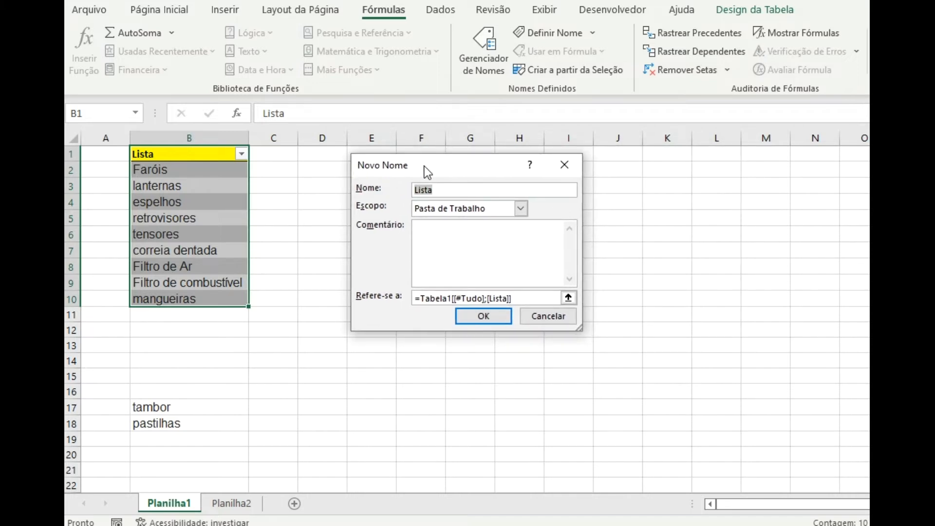
pyautogui.click(457, 190)
pyautogui.moveTo(458, 190); pyautogui.dragTo(401, 191)
pyautogui.click(535, 297)
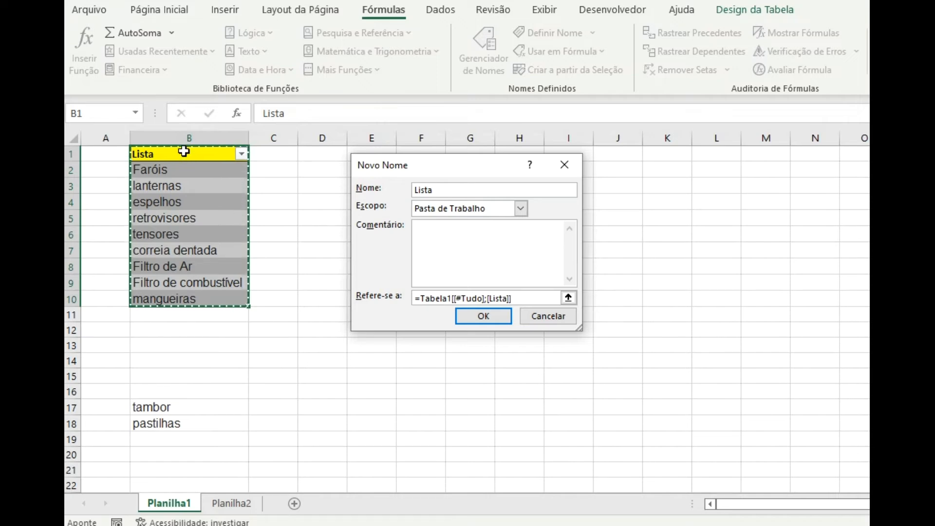
pyautogui.moveTo(519, 299); pyautogui.dragTo(414, 298)
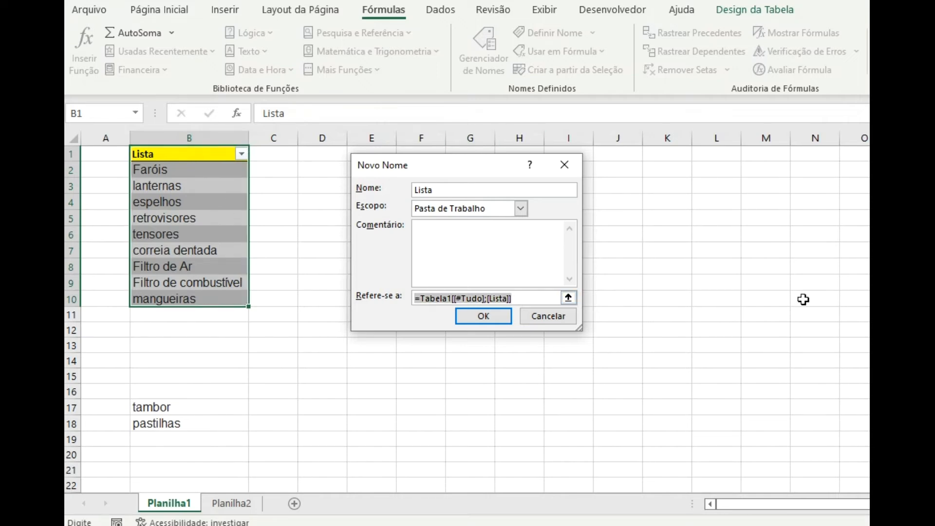
pyautogui.moveTo(180, 155); pyautogui.dragTo(184, 303)
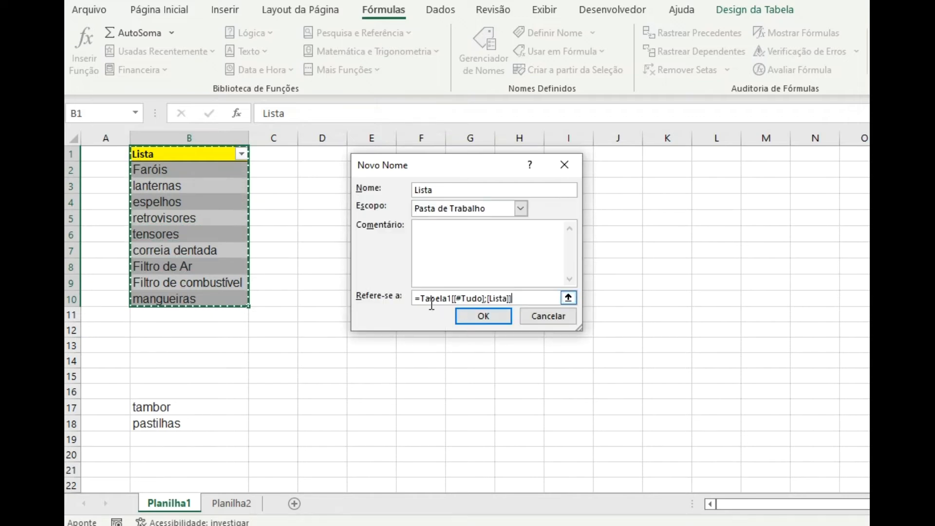
pyautogui.click(484, 317)
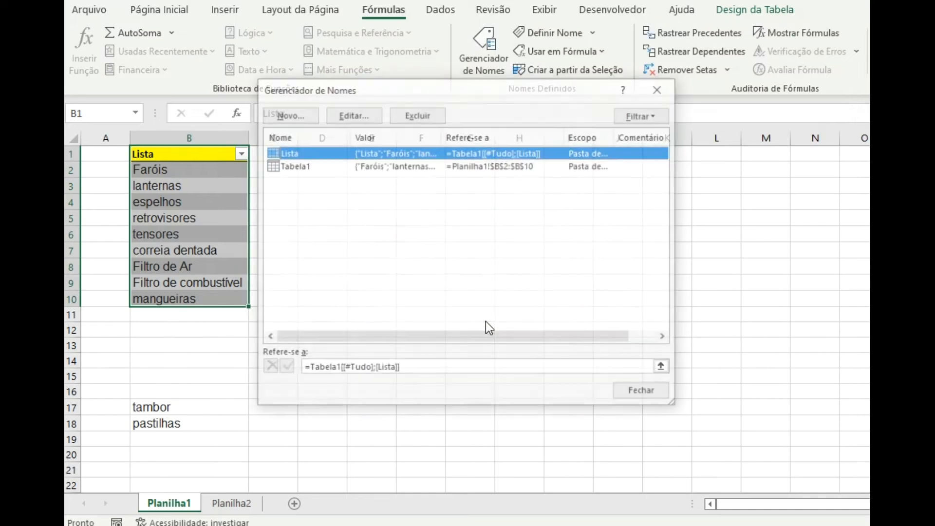
# Step: Compare the references of the names Lista and Tabela1 in the name manager and close it
pyautogui.moveTo(384, 92); pyautogui.dragTo(484, 97)
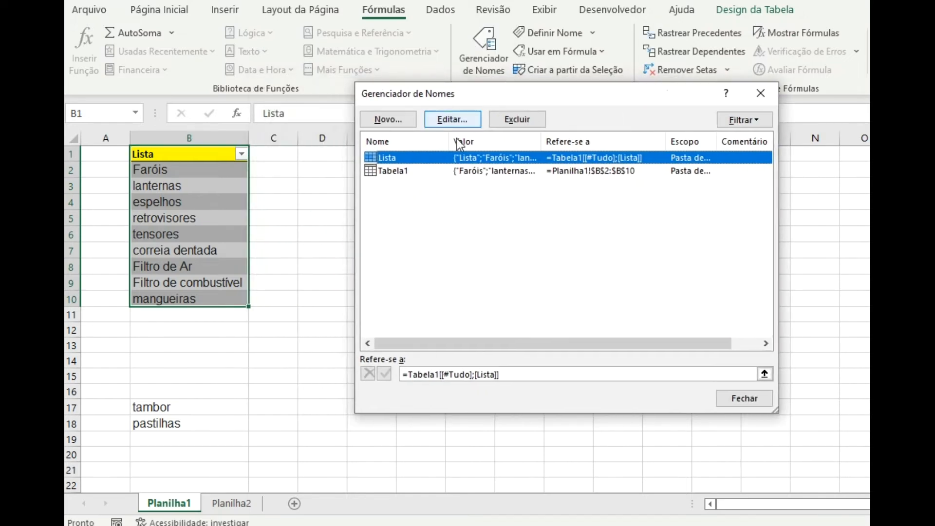
pyautogui.click(405, 170)
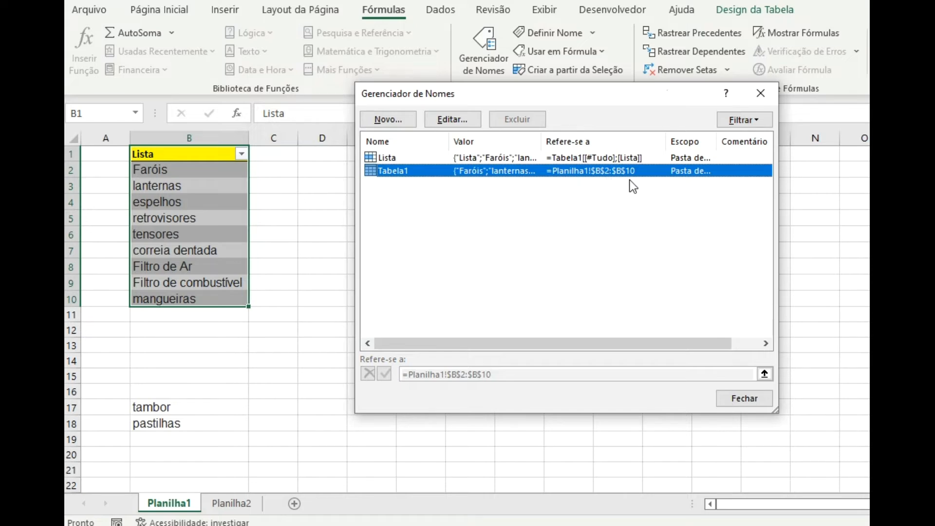
pyautogui.click(403, 158)
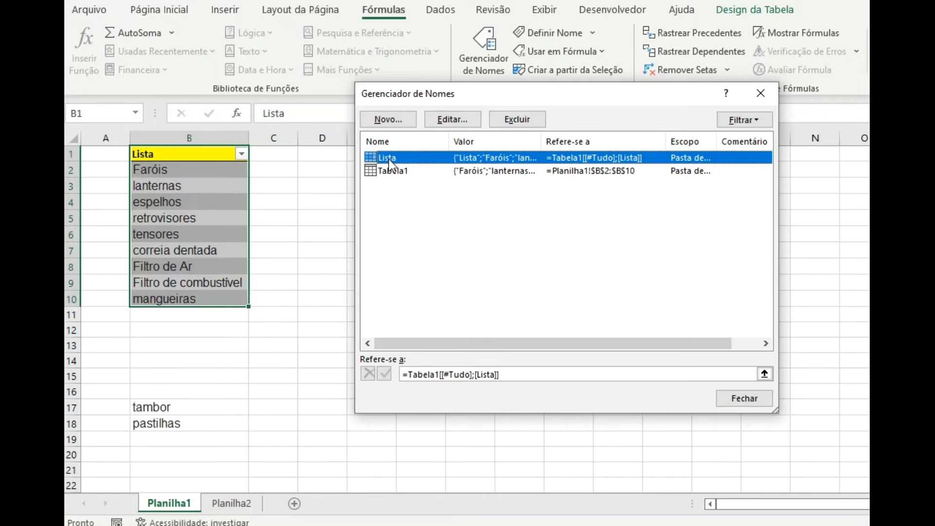
pyautogui.click(586, 174)
pyautogui.click(577, 153)
pyautogui.click(574, 174)
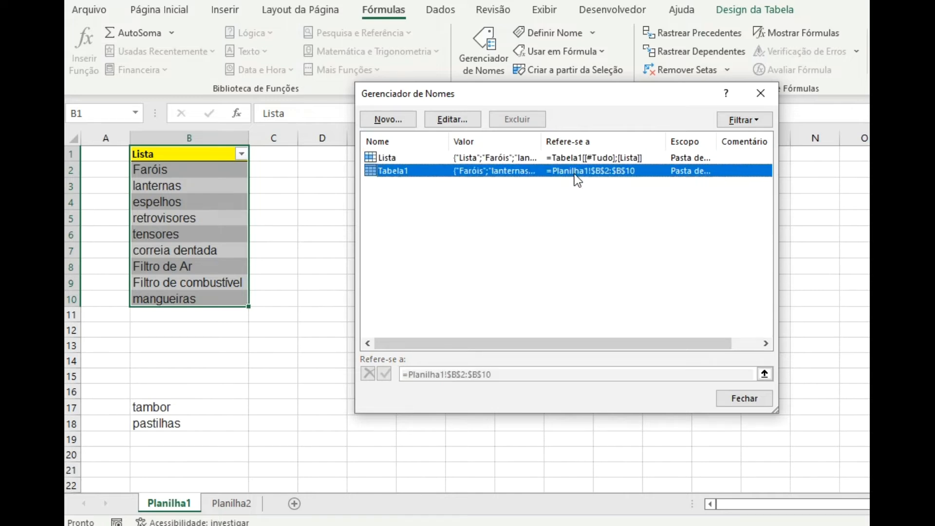
pyautogui.click(763, 91)
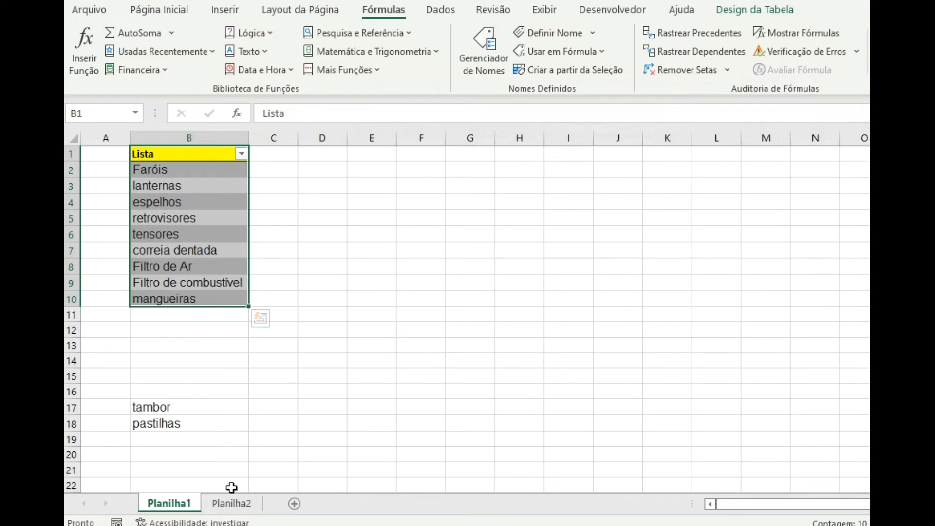
# Step: Add a list-type data validation to cell D1 on Planilha2 with =lista as its source
pyautogui.click(231, 506)
pyautogui.click(305, 354)
pyautogui.click(358, 156)
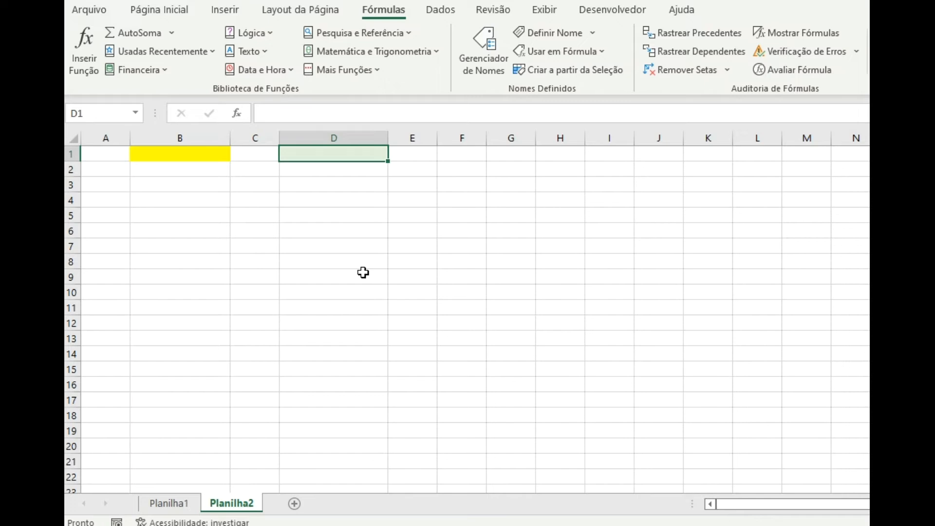
pyautogui.click(439, 10)
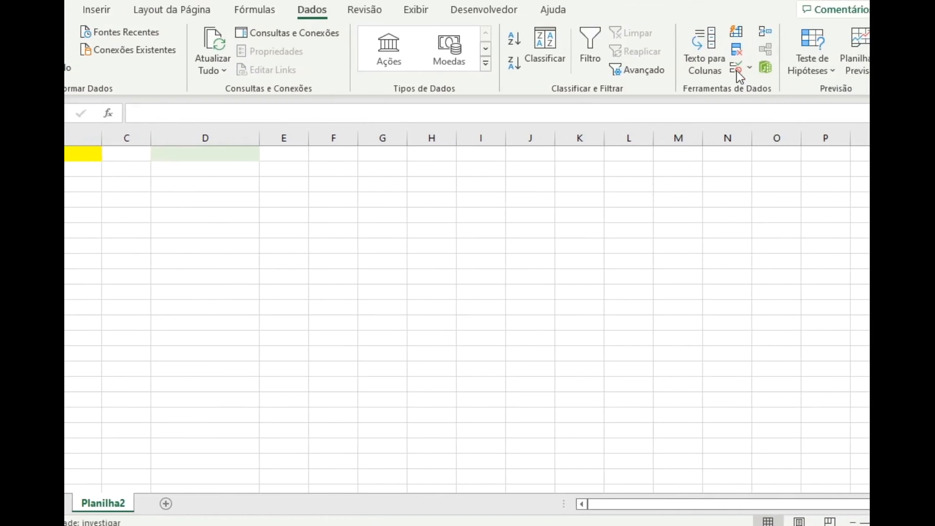
pyautogui.click(750, 70)
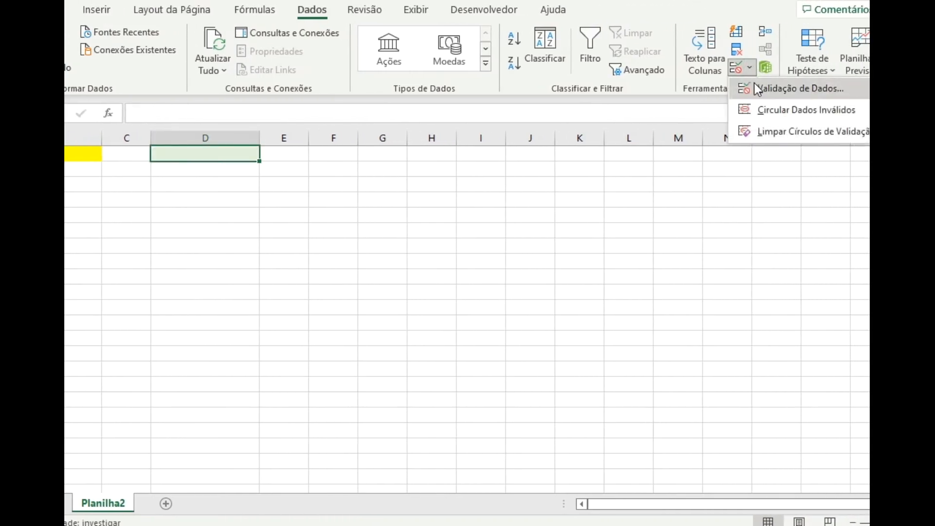
pyautogui.click(793, 95)
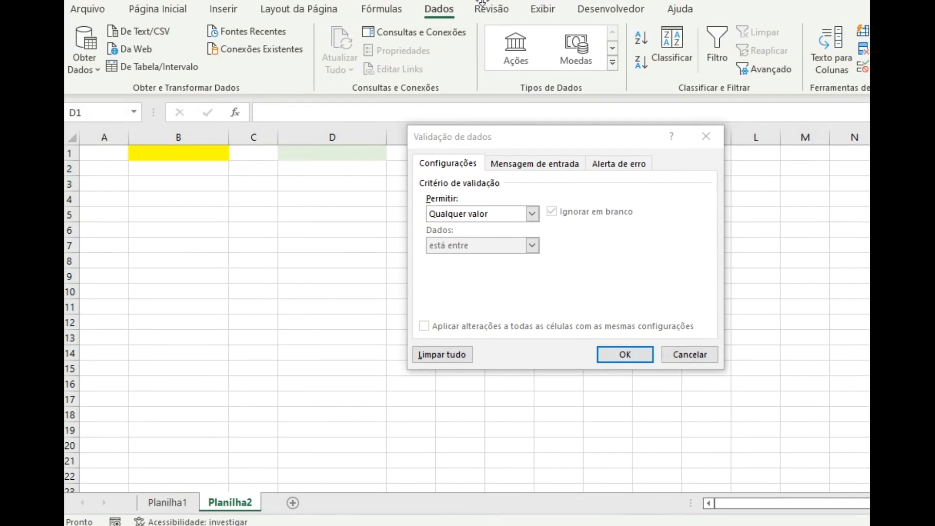
pyautogui.click(533, 219)
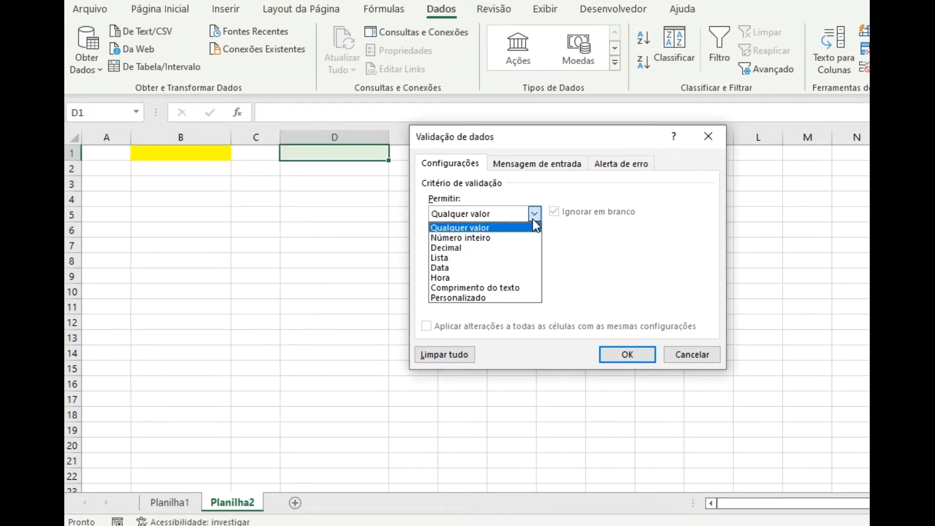
pyautogui.click(448, 258)
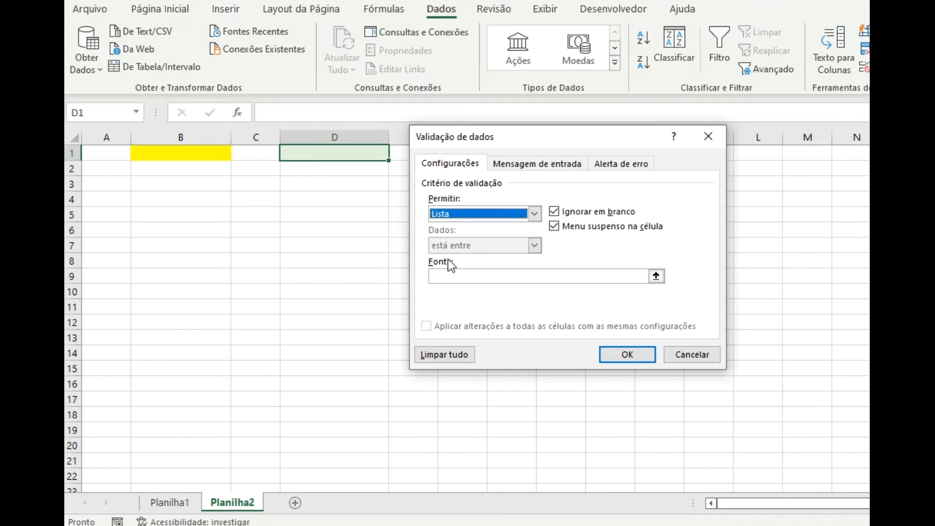
pyautogui.moveTo(520, 136); pyautogui.dragTo(533, 197)
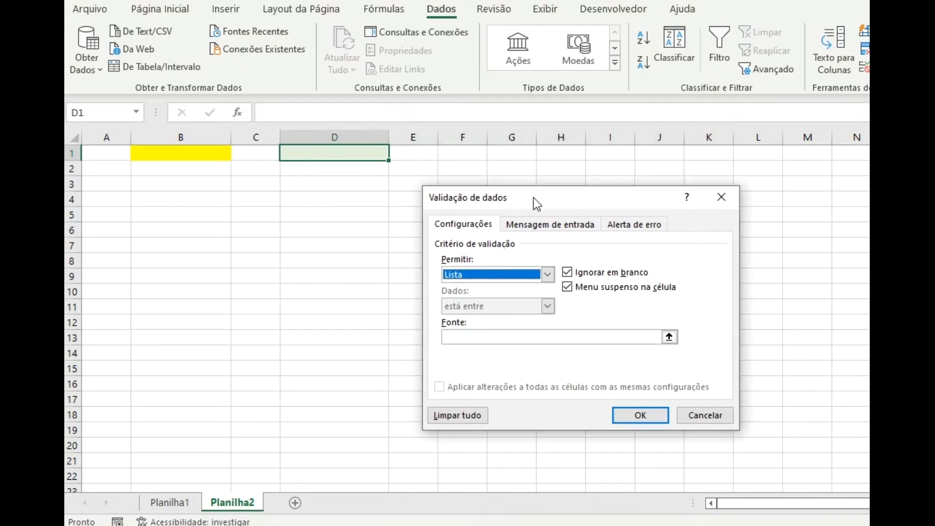
pyautogui.click(468, 335)
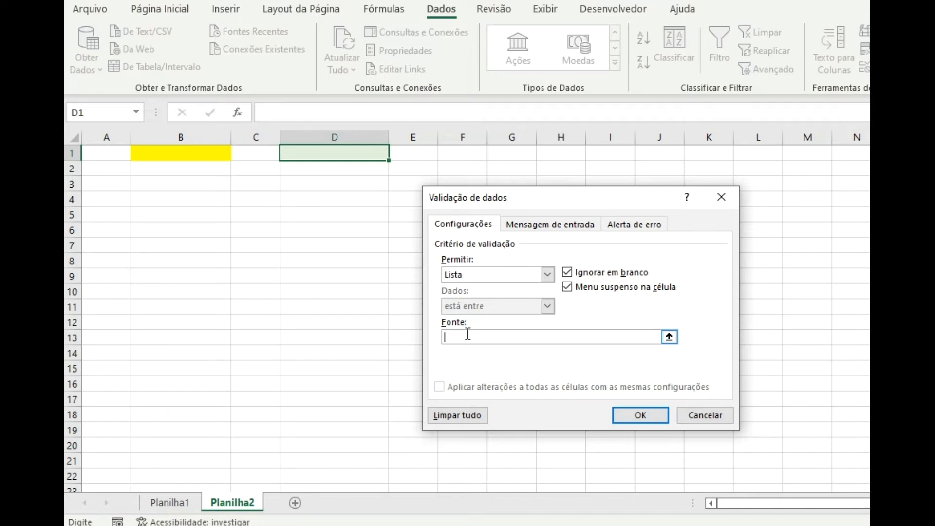
pyautogui.write('=lista')
pyautogui.click(655, 411)
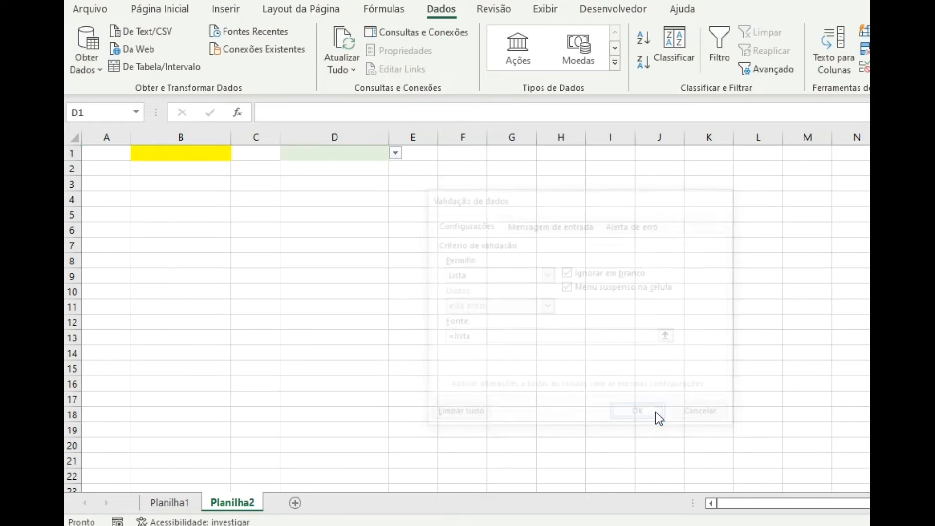
# Step: Choose mangueiras from the drop-down list of D1 on Planilha2
pyautogui.click(396, 153)
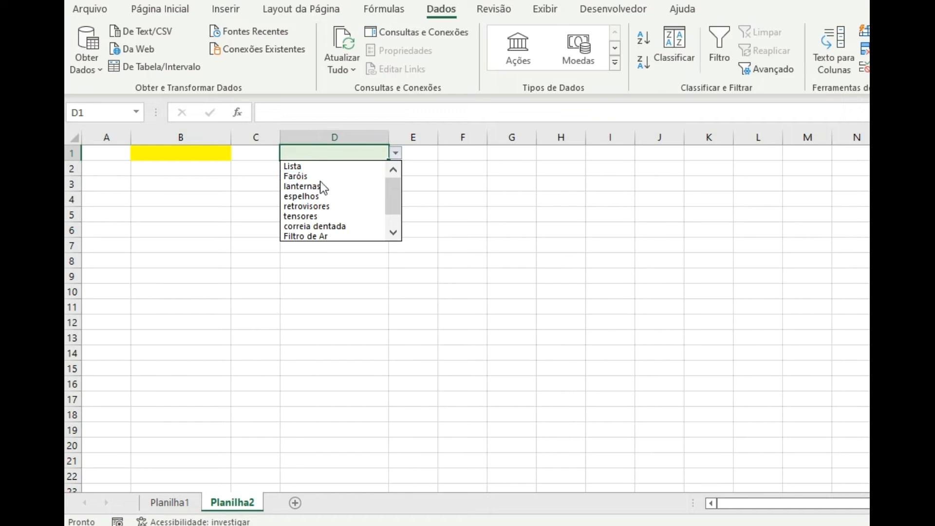
pyautogui.moveTo(395, 189); pyautogui.dragTo(392, 220)
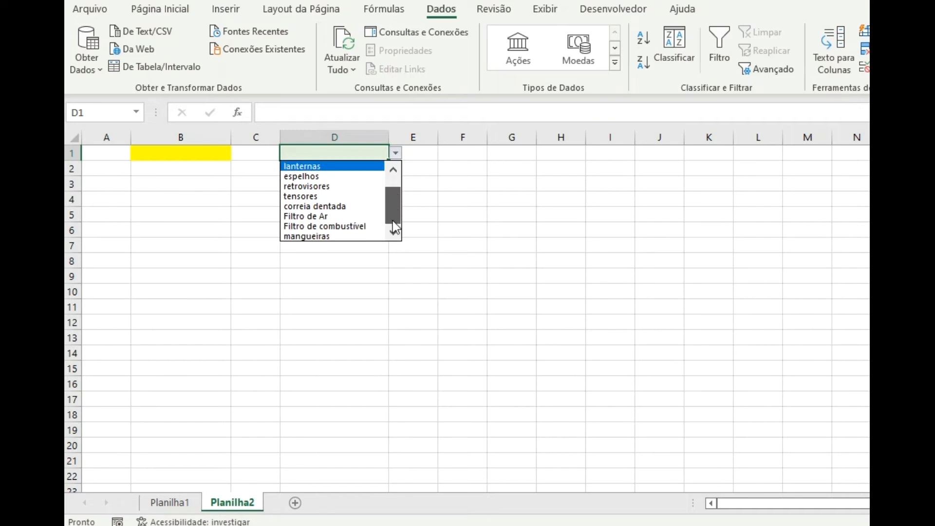
pyautogui.click(349, 235)
pyautogui.click(355, 214)
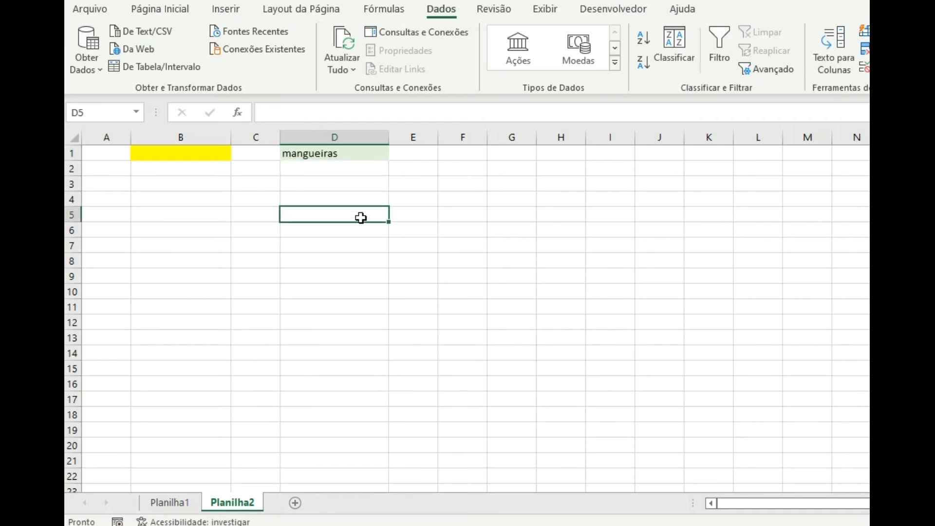
# Step: Move the item tambor on Planilha1 from B17 to B11, directly below the table's last item
pyautogui.click(182, 502)
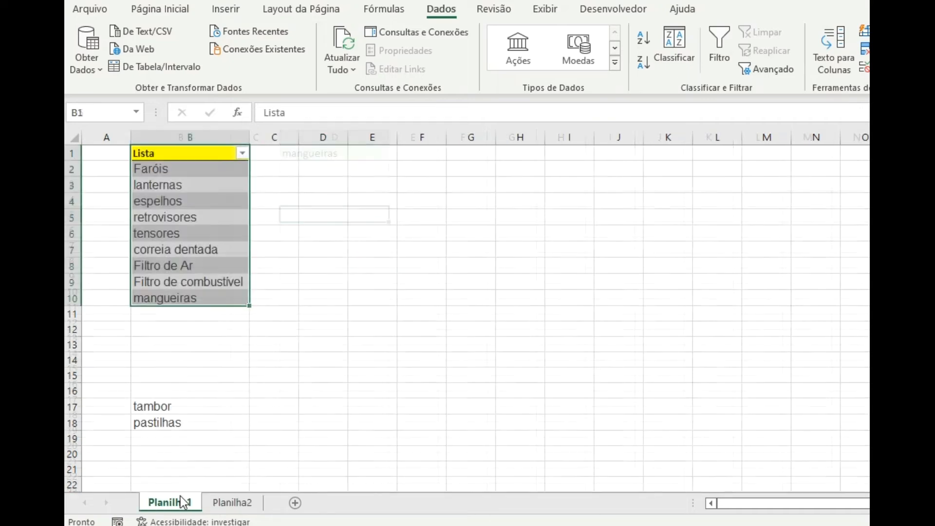
pyautogui.click(193, 315)
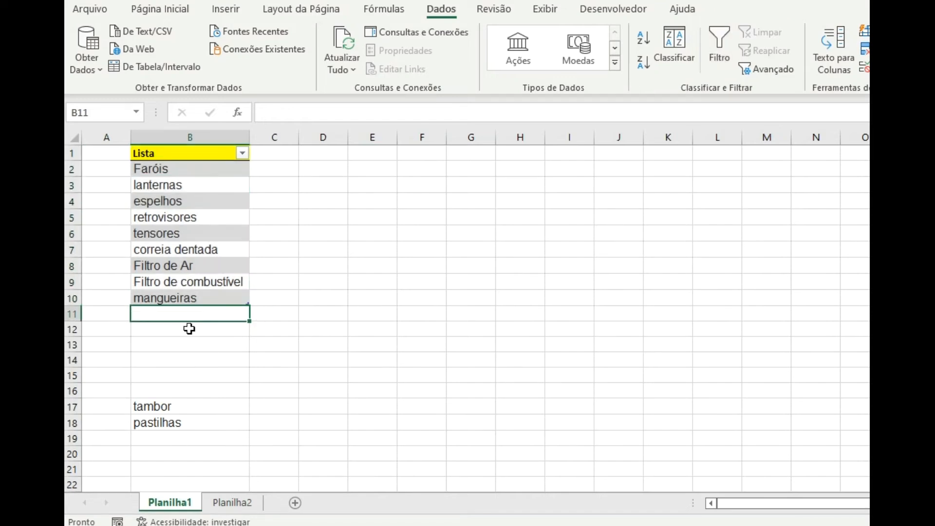
pyautogui.click(189, 407)
pyautogui.hotkey('ctrl', 'c')
pyautogui.click(179, 317)
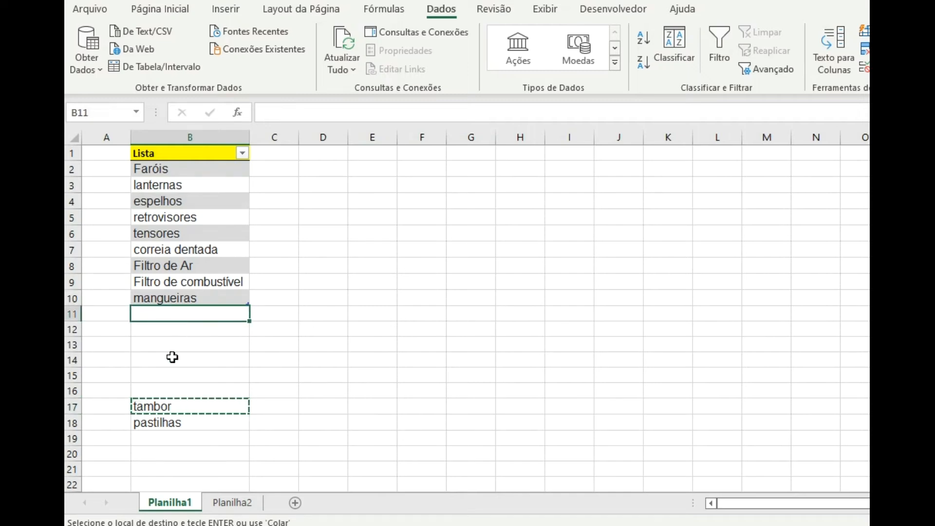
pyautogui.click(157, 405)
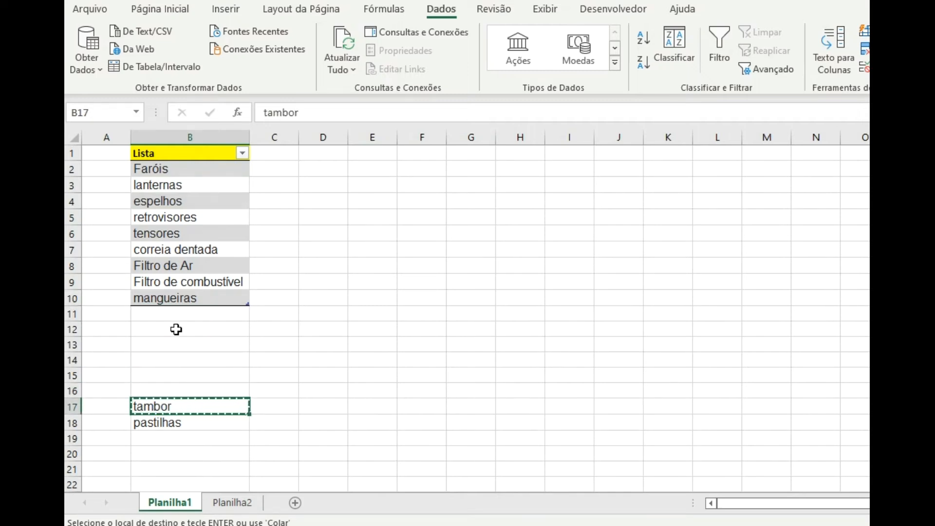
pyautogui.click(177, 312)
pyautogui.hotkey('ctrl', 'v')
pyautogui.click(233, 358)
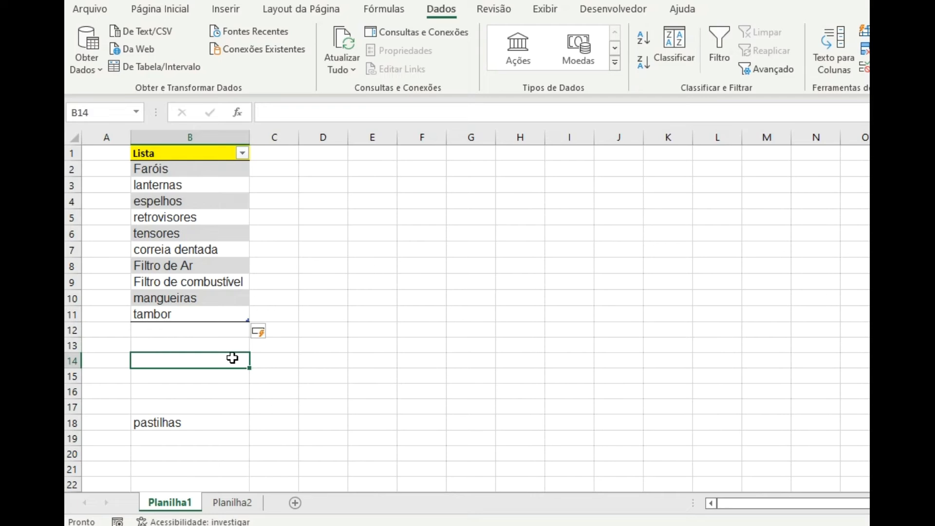
# Step: Choose the newly added item tambor from the drop-down list of D1 on Planilha2
pyautogui.click(232, 502)
pyautogui.click(382, 154)
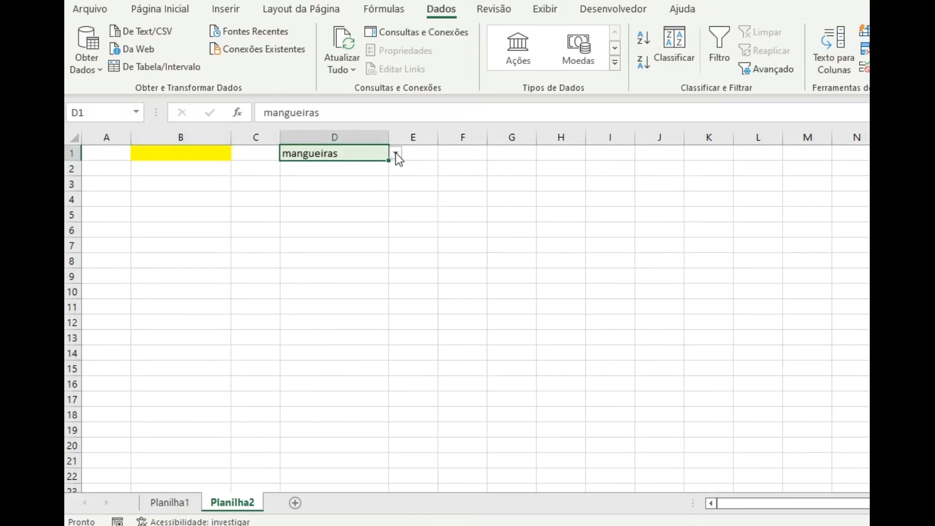
pyautogui.click(396, 153)
pyautogui.click(293, 236)
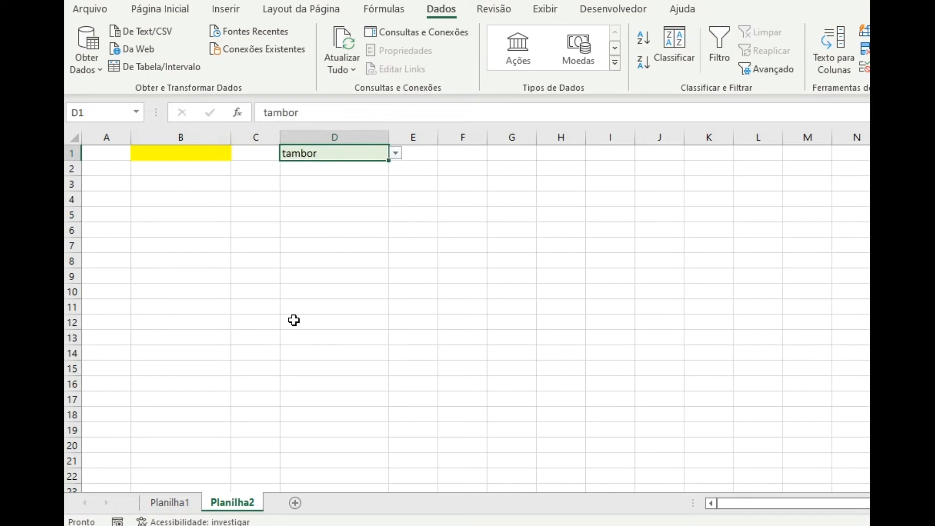
pyautogui.click(293, 320)
# Step: Move the item pastilhas on Planilha1 from B18 to B12, directly below tambor
pyautogui.click(176, 502)
pyautogui.click(157, 426)
pyautogui.hotkey('ctrl', 'c')
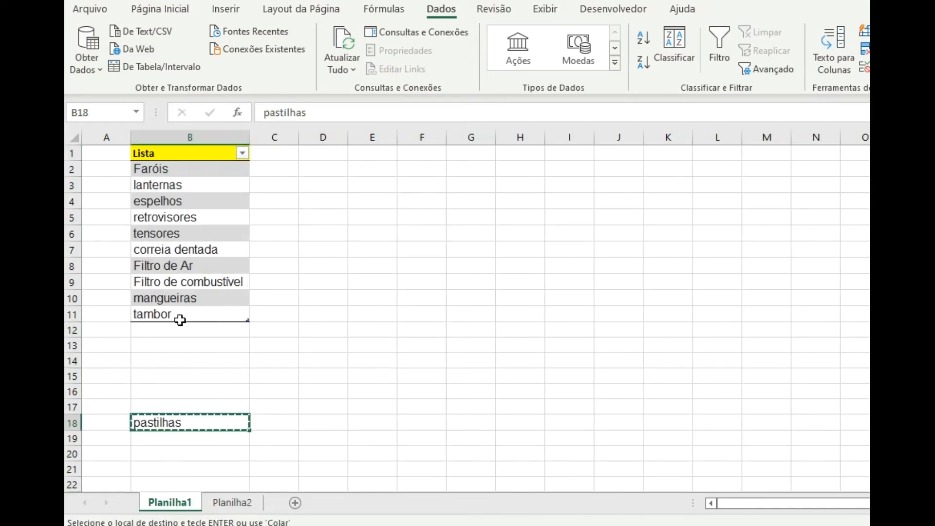
pyautogui.click(180, 330)
pyautogui.hotkey('ctrl', 'v')
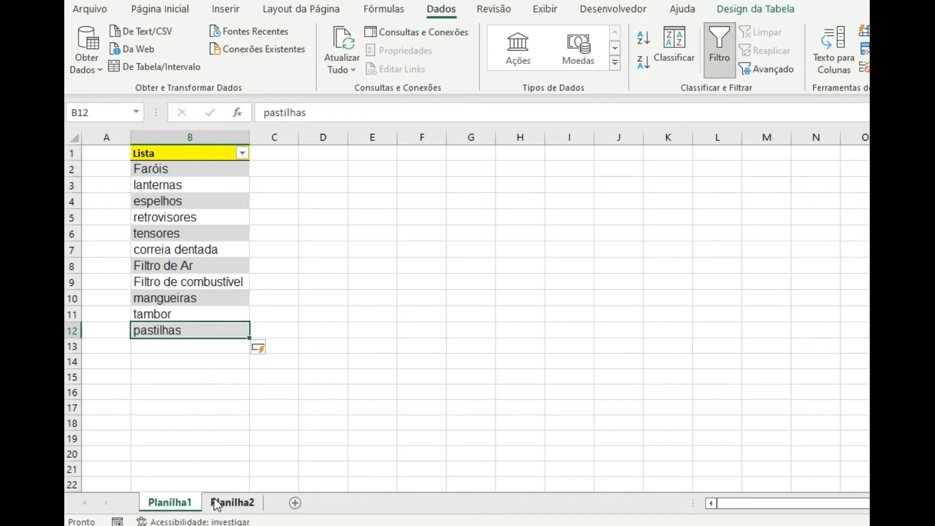
# Step: Check the drop-down list of D1 on Planilha2 for the newly added item pastilhas
pyautogui.click(232, 501)
pyautogui.click(387, 154)
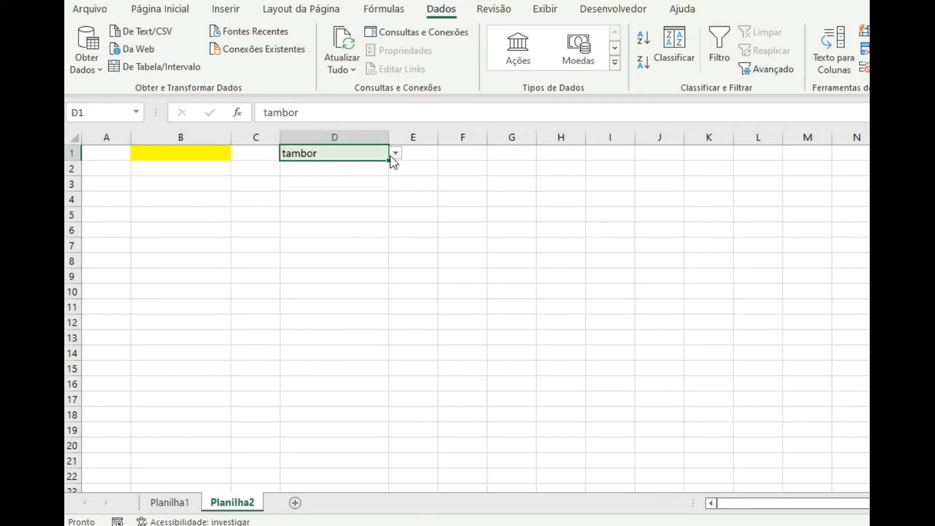
pyautogui.click(395, 154)
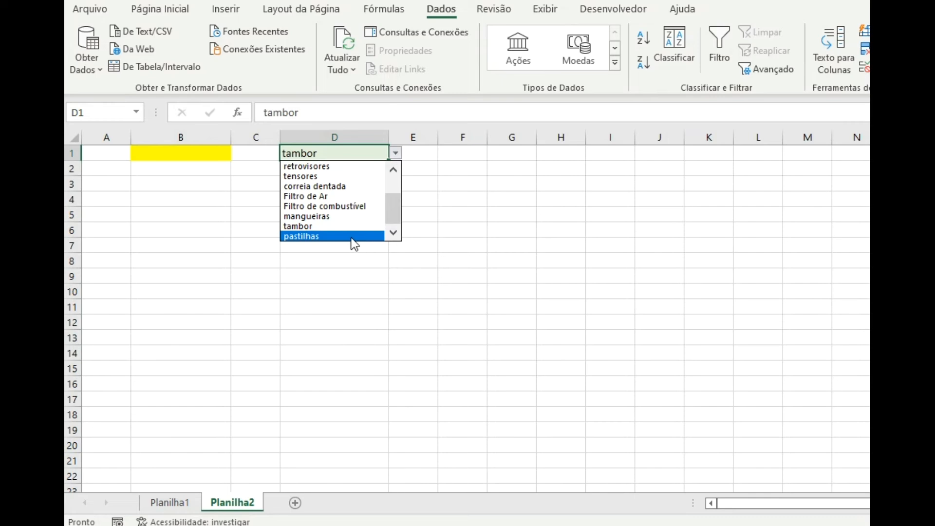
pyautogui.click(413, 323)
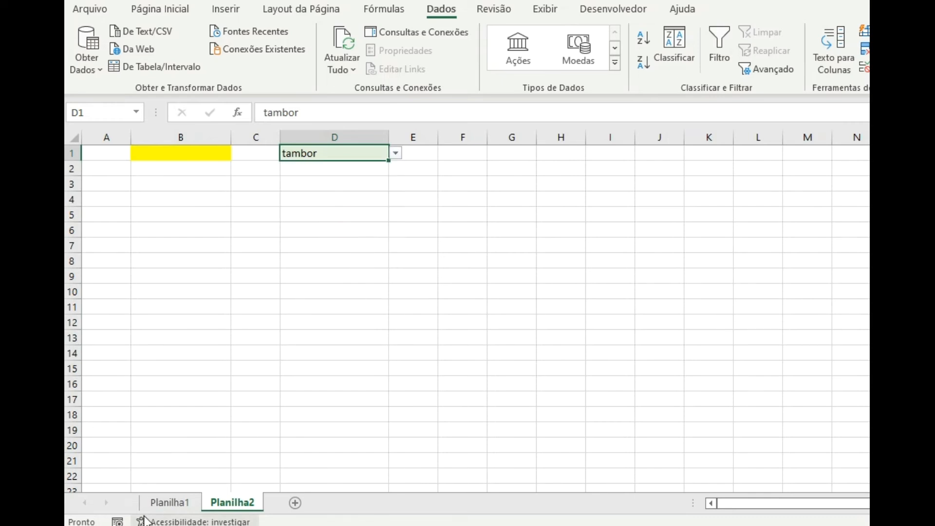
# Step: Delete rows 6 to 12 on Planilha1, removing the items from tensores through pastilhas
pyautogui.click(170, 502)
pyautogui.moveTo(70, 334); pyautogui.dragTo(84, 235)
pyautogui.hotkey('ctrl', '-')
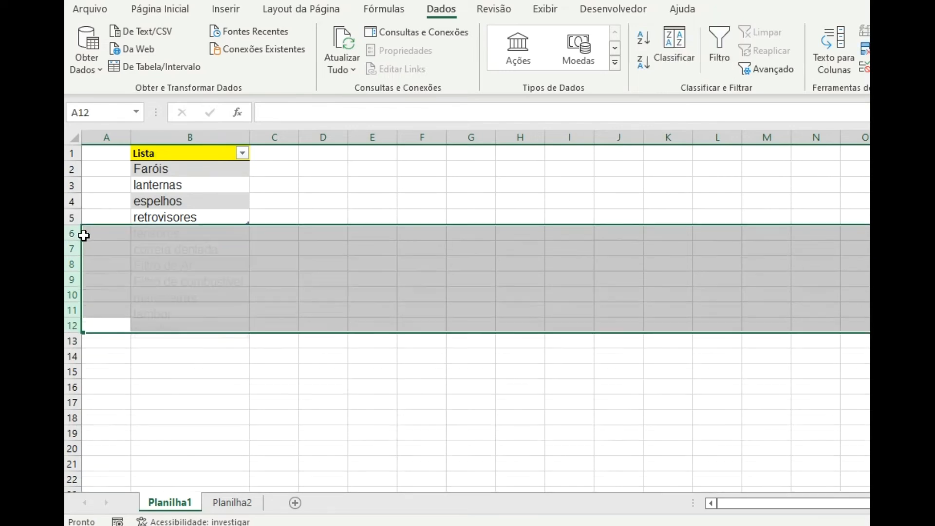
pyautogui.click(164, 217)
# Step: Check which items the drop-down list of D1 on Planilha2 offers after the row deletion
pyautogui.click(232, 503)
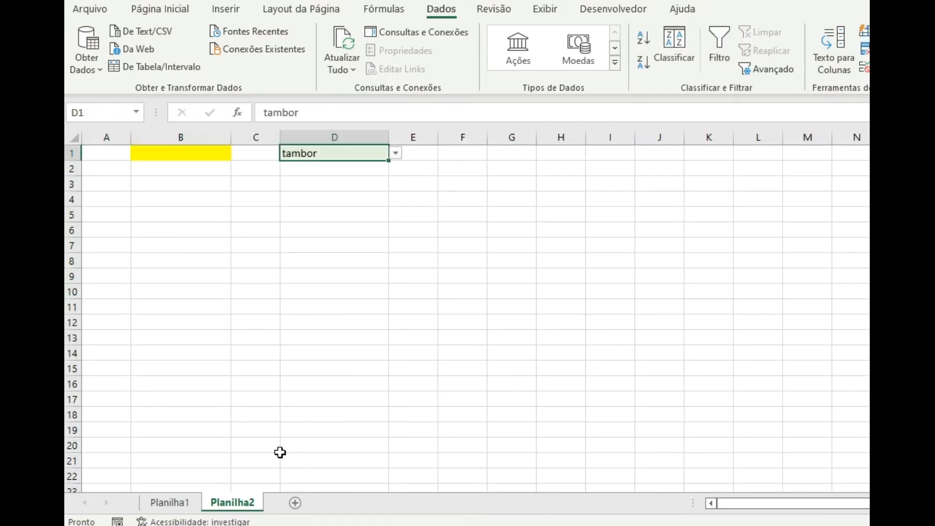
pyautogui.click(395, 154)
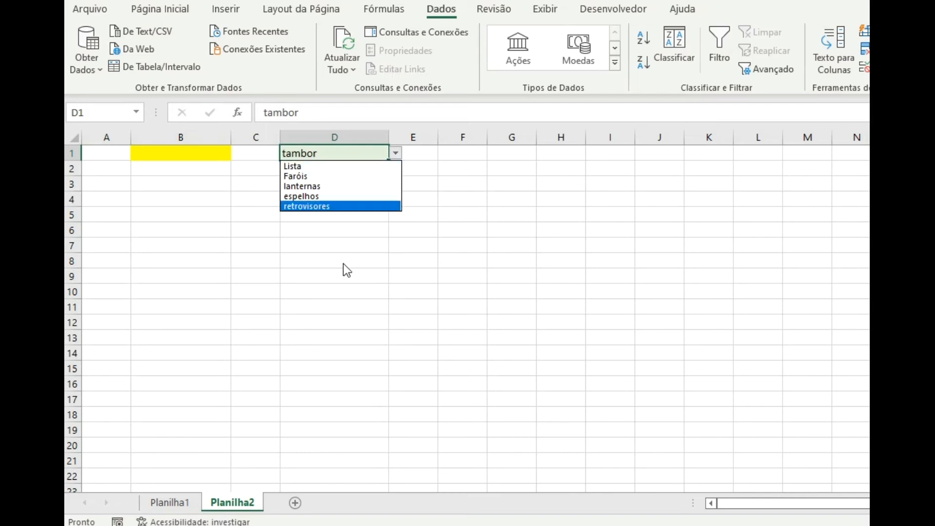
pyautogui.press('Escape')
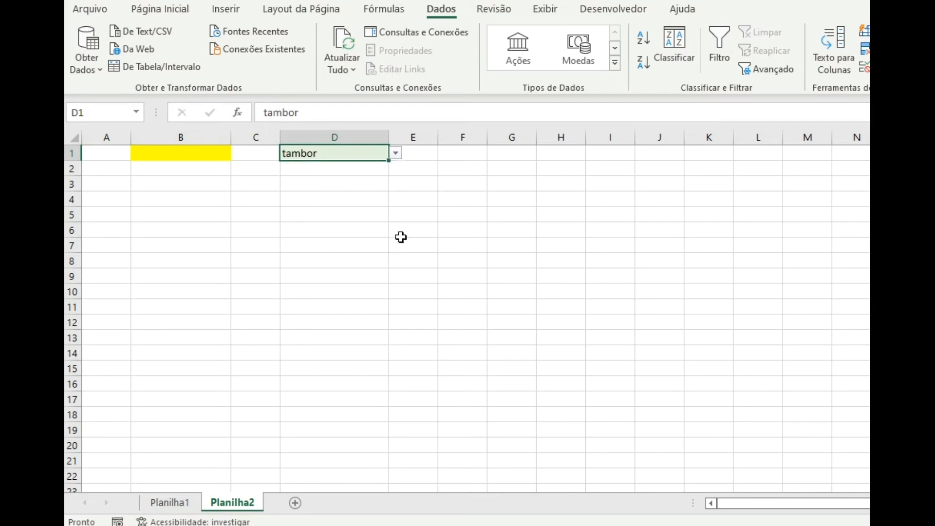
pyautogui.moveTo(397, 154); pyautogui.dragTo(358, 158)
pyautogui.click(392, 155)
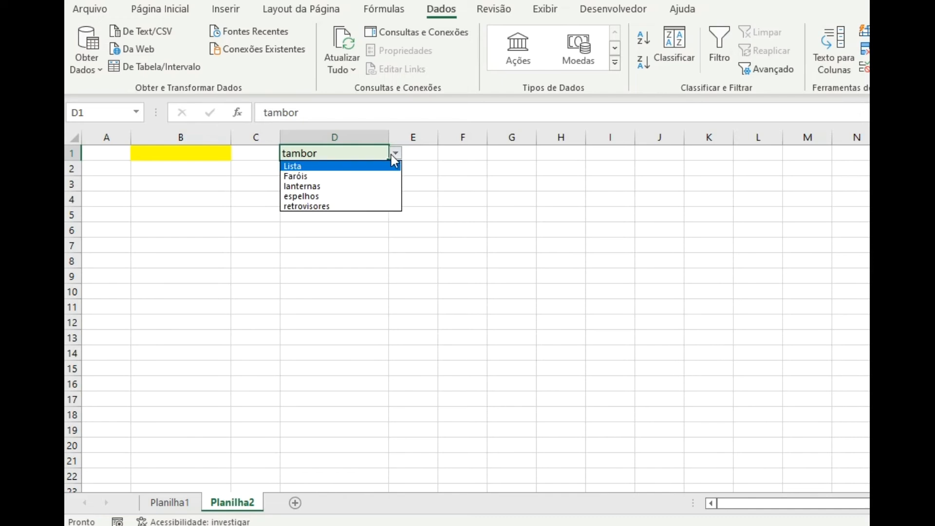
pyautogui.click(336, 356)
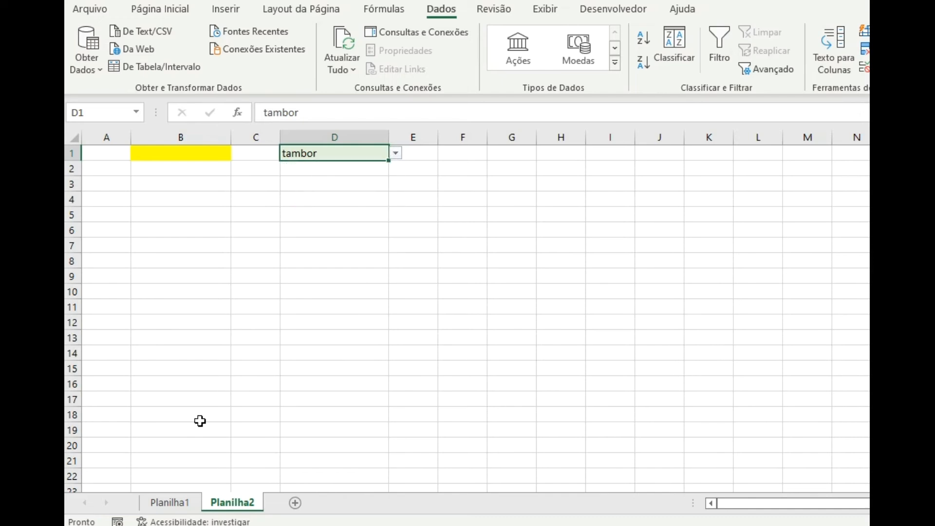
# Step: Inspect the reference of the named range Lista in the Name Manager from Planilha1
pyautogui.click(168, 501)
pyautogui.click(209, 171)
pyautogui.click(385, 9)
pyautogui.click(485, 64)
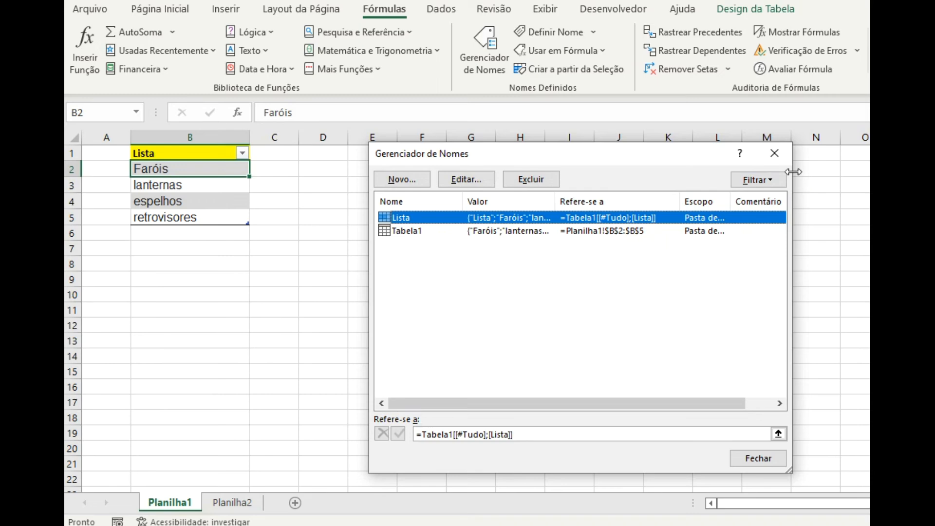
pyautogui.press('Escape')
# Step: Enter the formula =Tabela1[#Dados] in E2 on Planilha1 to return only the table's data rows
pyautogui.click(383, 161)
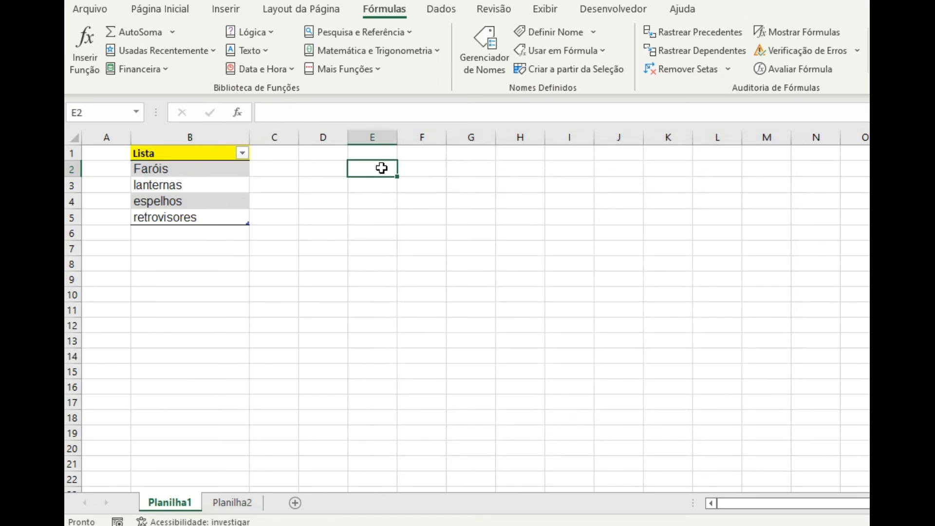
pyautogui.write('=')
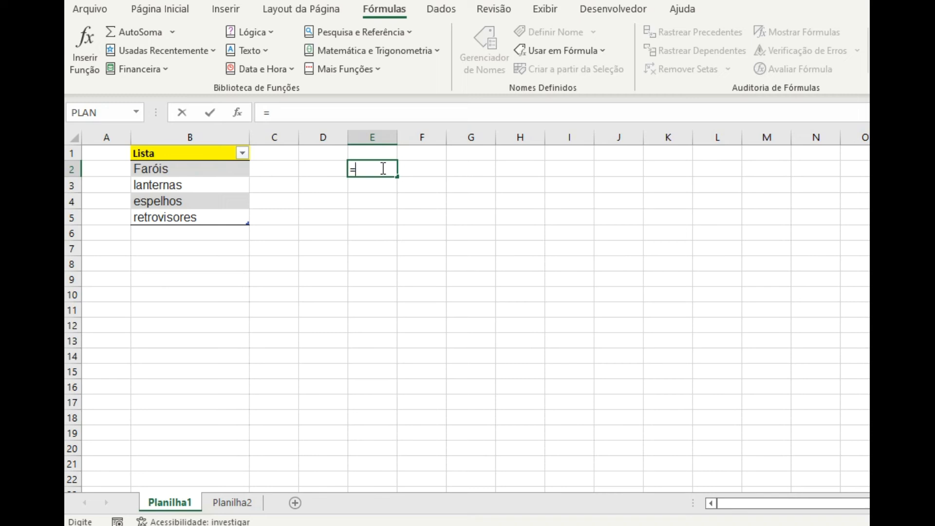
pyautogui.write('tab')
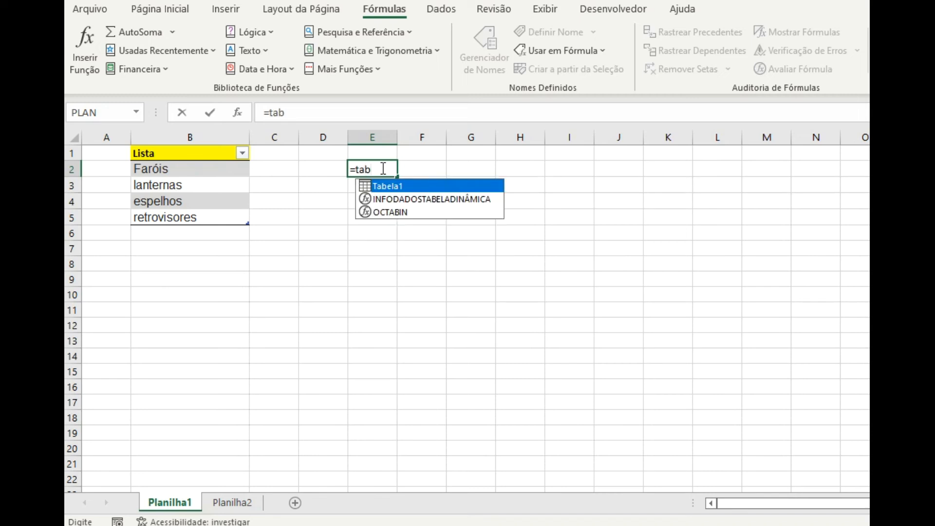
pyautogui.press('Tab')
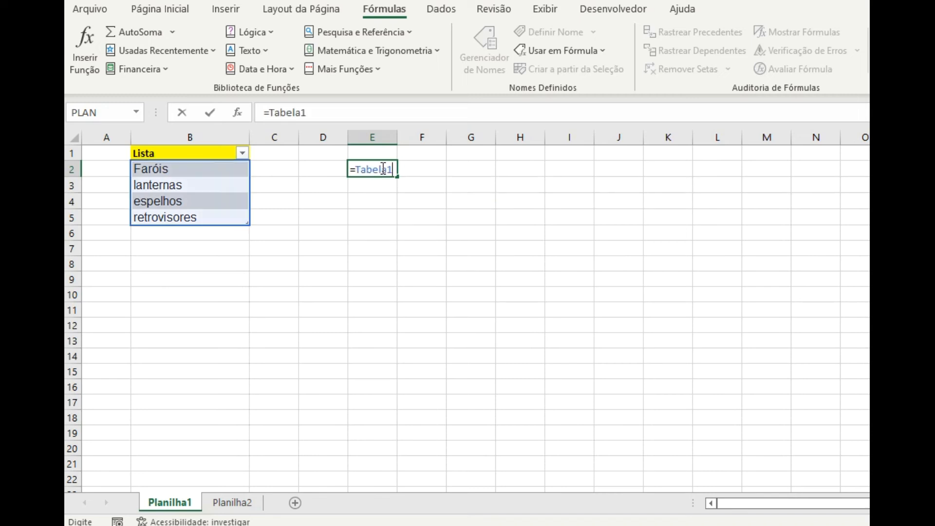
pyautogui.write('[')
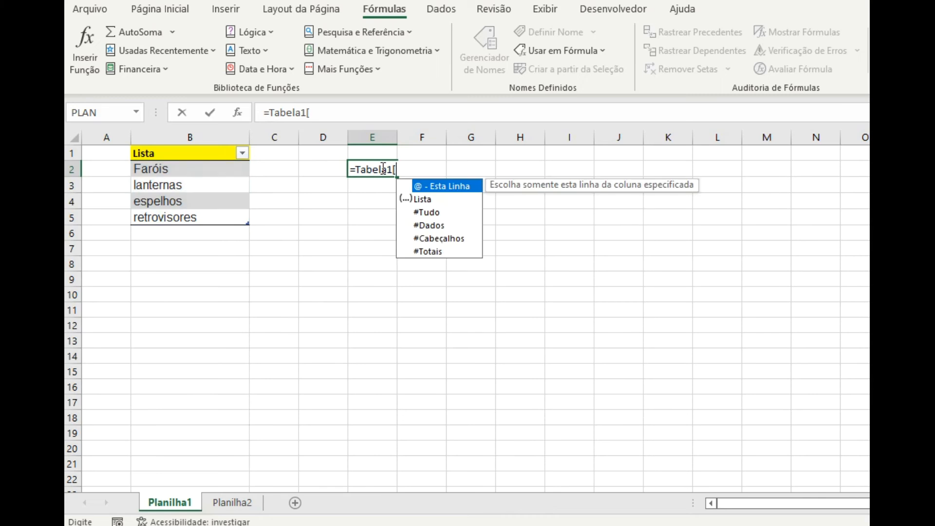
pyautogui.press('Down')
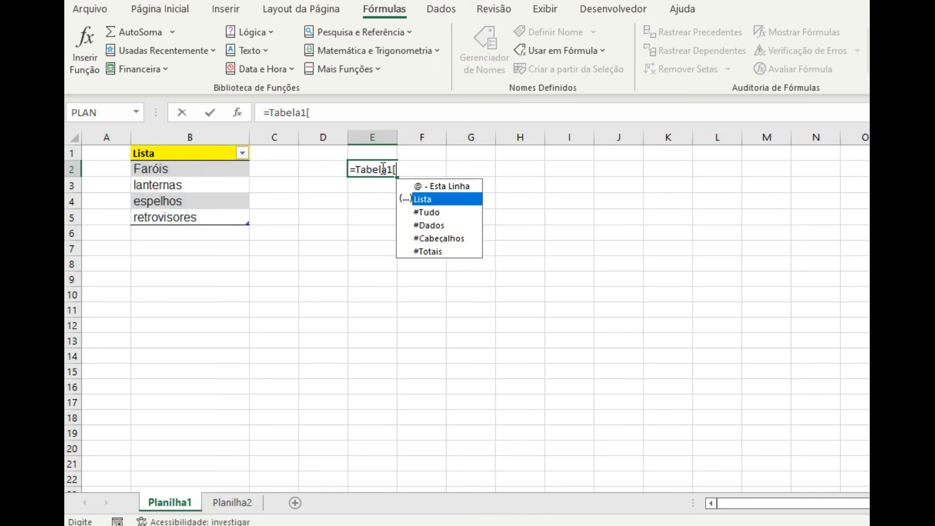
pyautogui.press('Down')
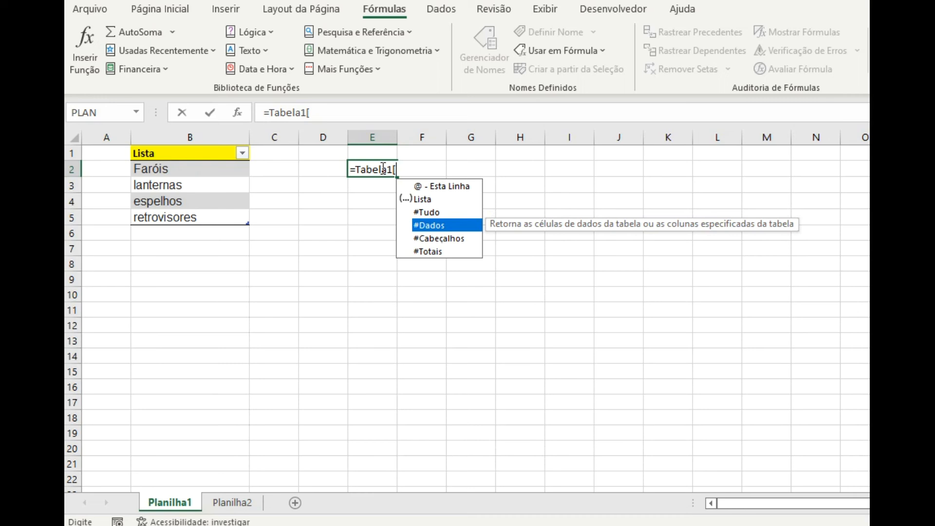
pyautogui.press('Tab')
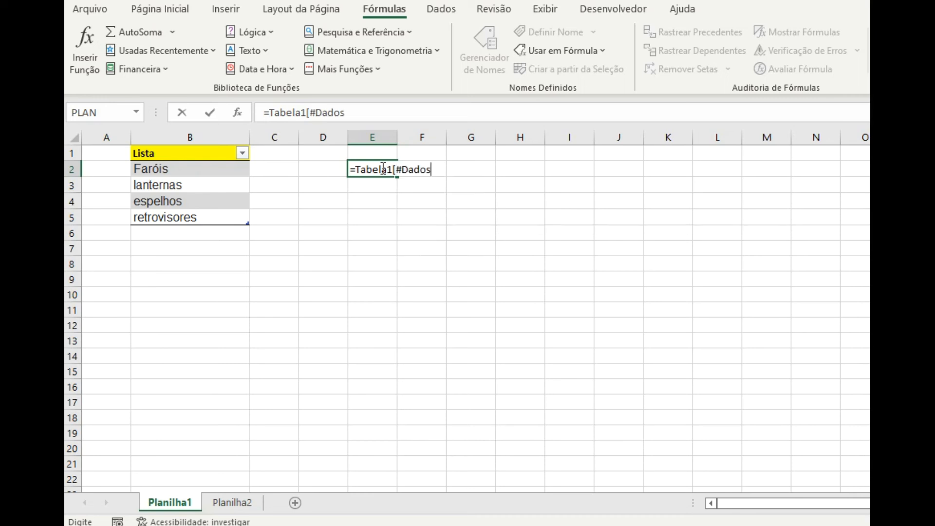
pyautogui.press('Return')
pyautogui.press('Return')
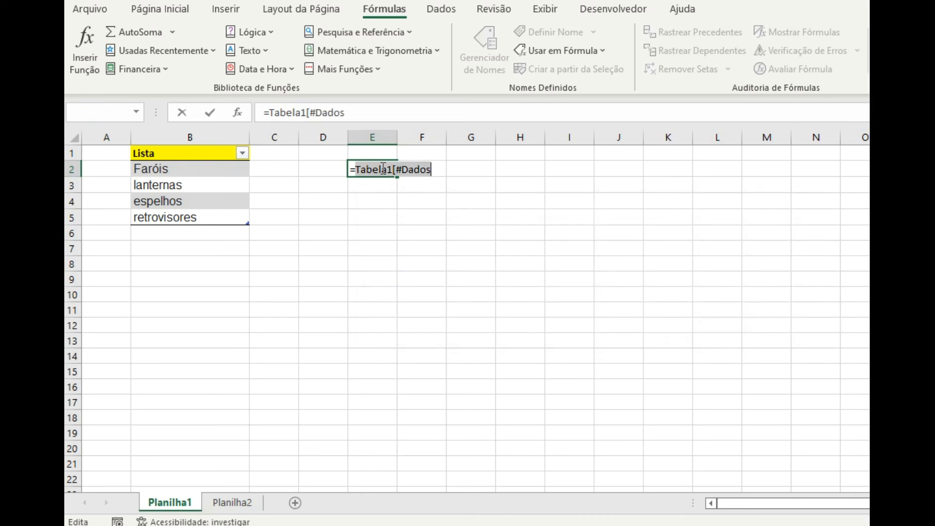
pyautogui.click(390, 111)
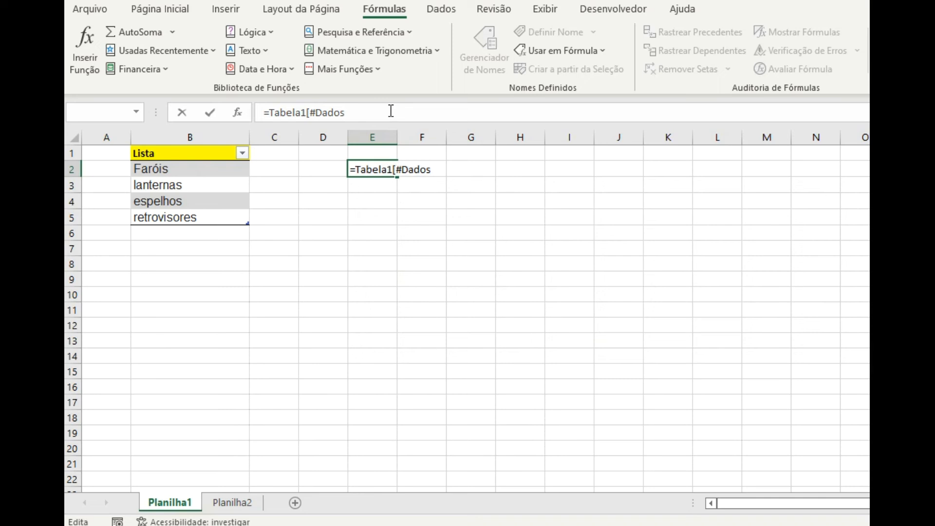
pyautogui.write(']')
pyautogui.press('Return')
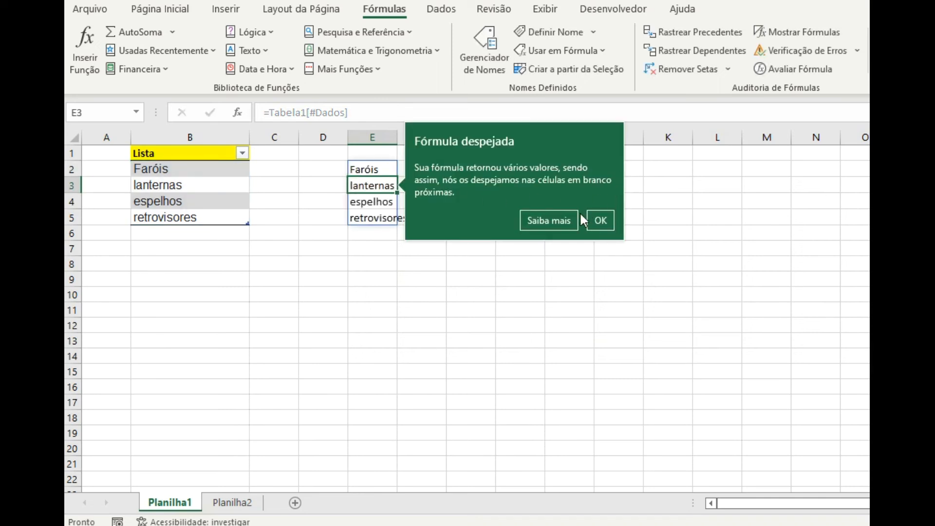
pyautogui.click(598, 220)
# Step: Widen column E to fit the spilled items and examine the formula in E2
pyautogui.moveTo(399, 144); pyautogui.dragTo(375, 217)
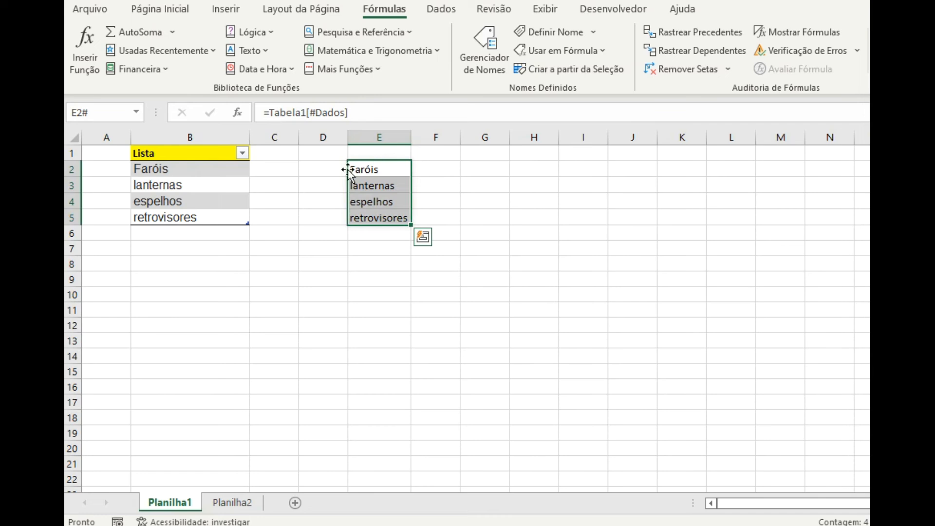
pyautogui.moveTo(381, 165); pyautogui.dragTo(388, 223)
pyautogui.click(451, 170)
pyautogui.click(389, 173)
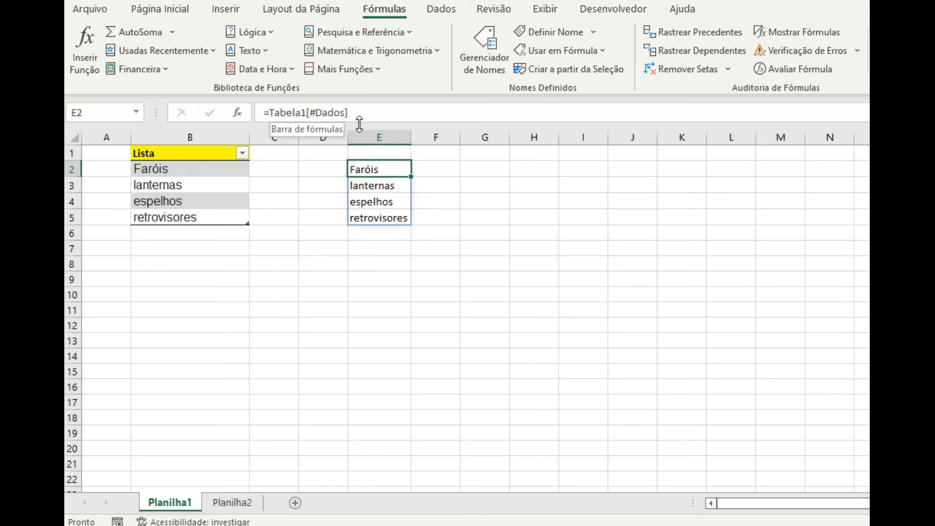
pyautogui.click(396, 274)
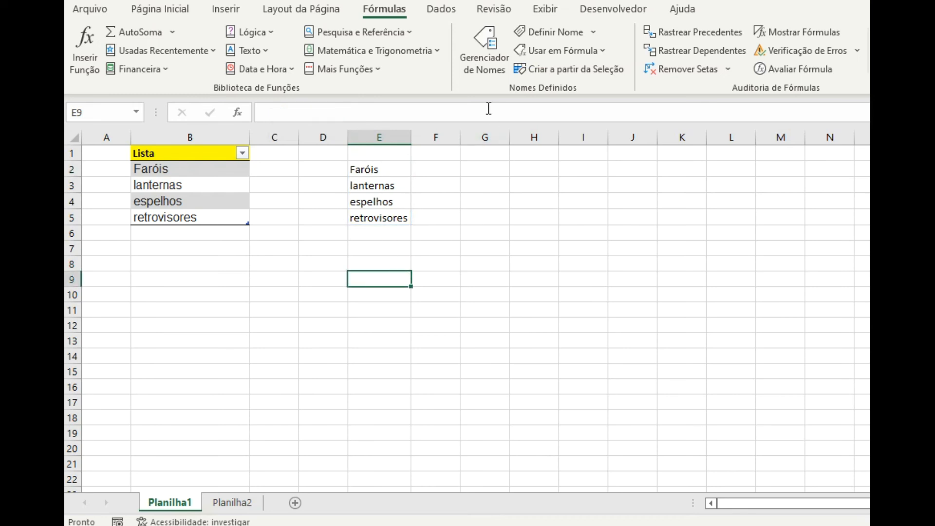
# Step: Change the reference of the named range Lista to =Tabela1[[#Dados];[Lista]] in the Name Manager
pyautogui.click(477, 59)
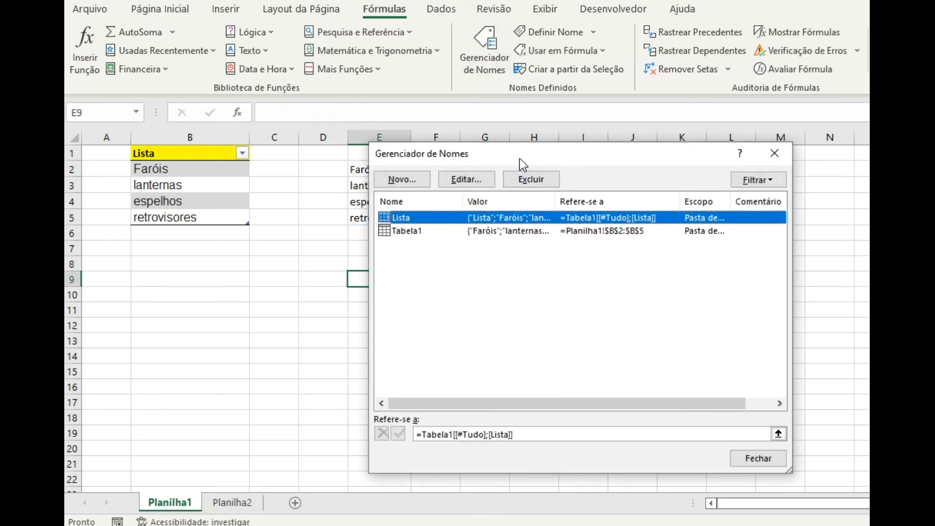
pyautogui.moveTo(570, 141); pyautogui.dragTo(576, 126)
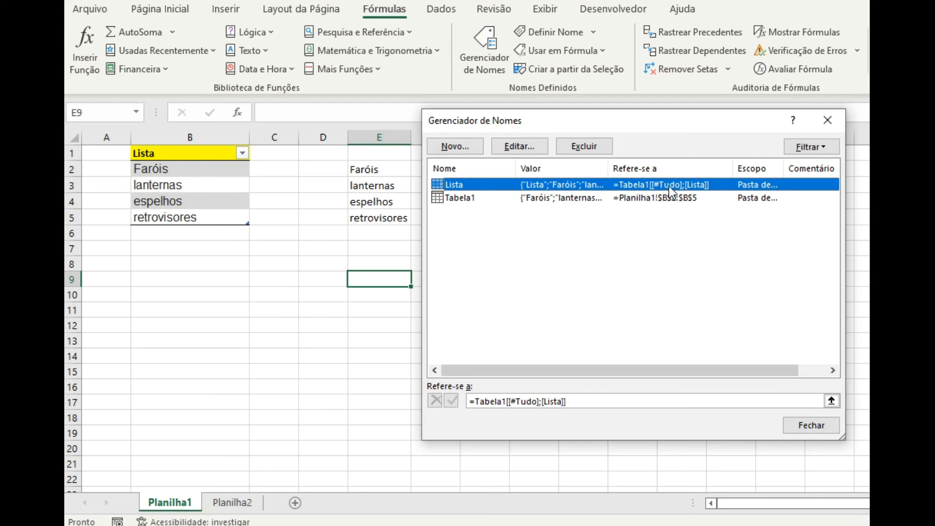
pyautogui.doubleClick(538, 401)
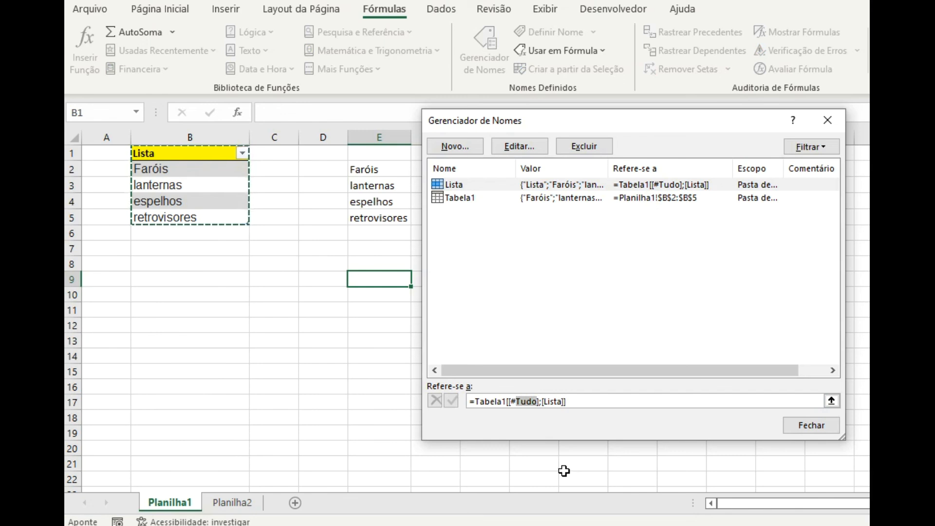
pyautogui.write('DADOS')
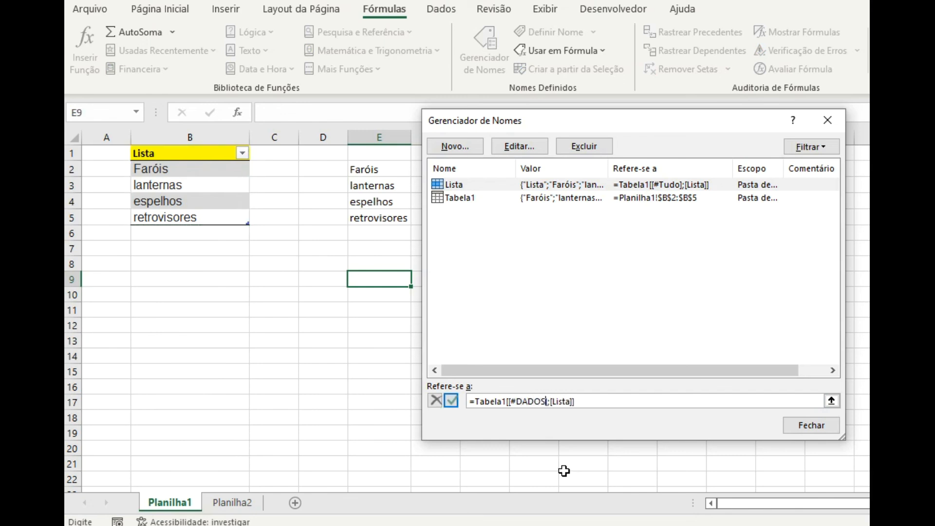
pyautogui.click(451, 400)
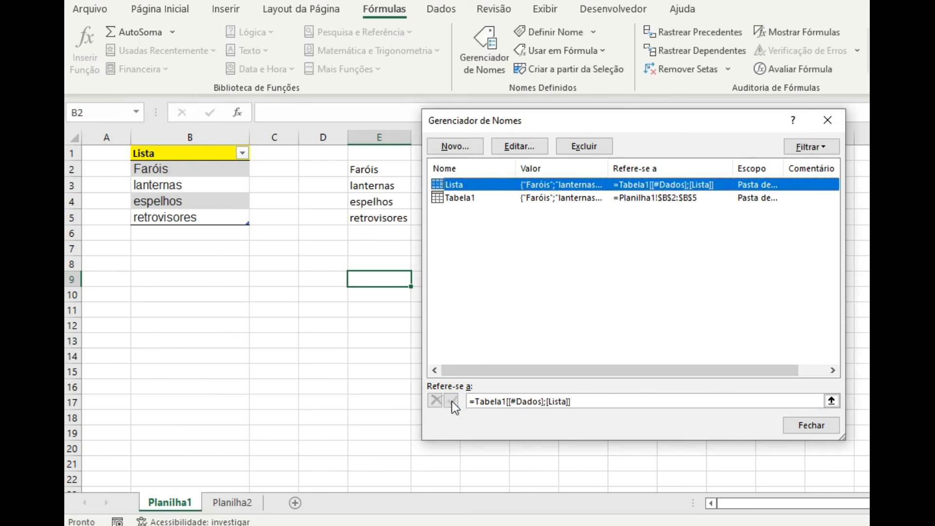
pyautogui.click(827, 116)
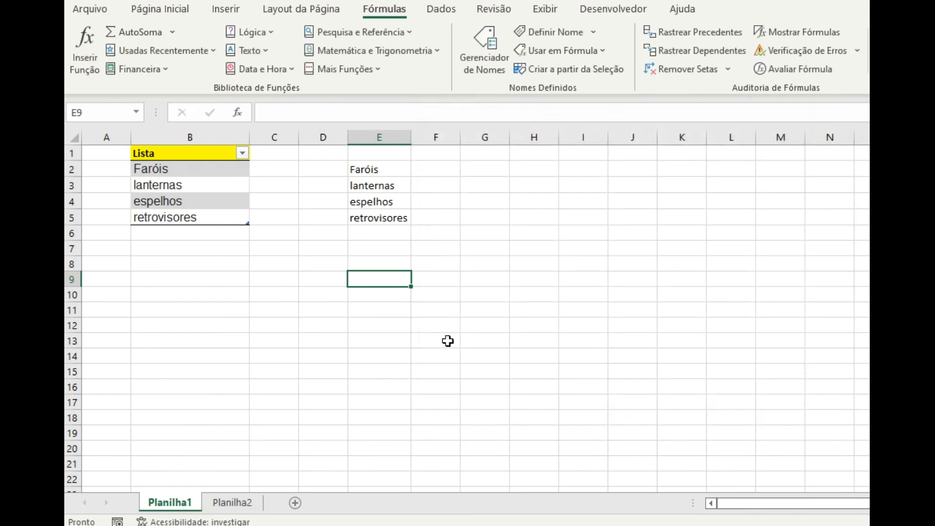
# Step: Choose lanternas from the drop-down list of D1 on Planilha2 and review the items offered
pyautogui.click(232, 502)
pyautogui.click(395, 154)
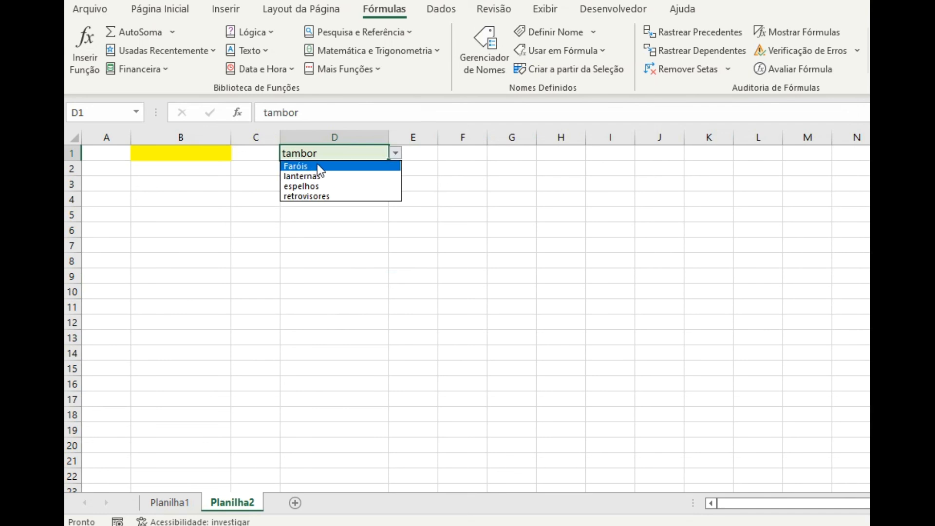
pyautogui.press('Escape')
pyautogui.click(394, 155)
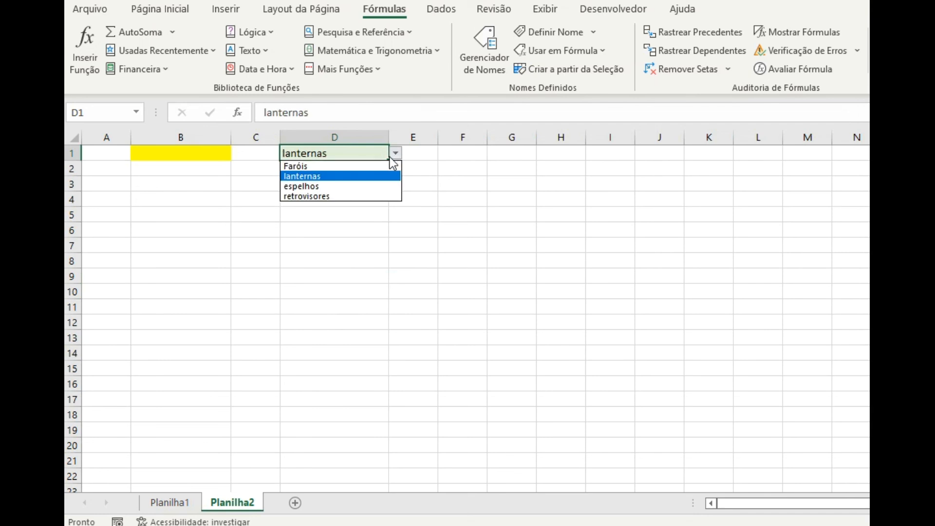
pyautogui.click(339, 196)
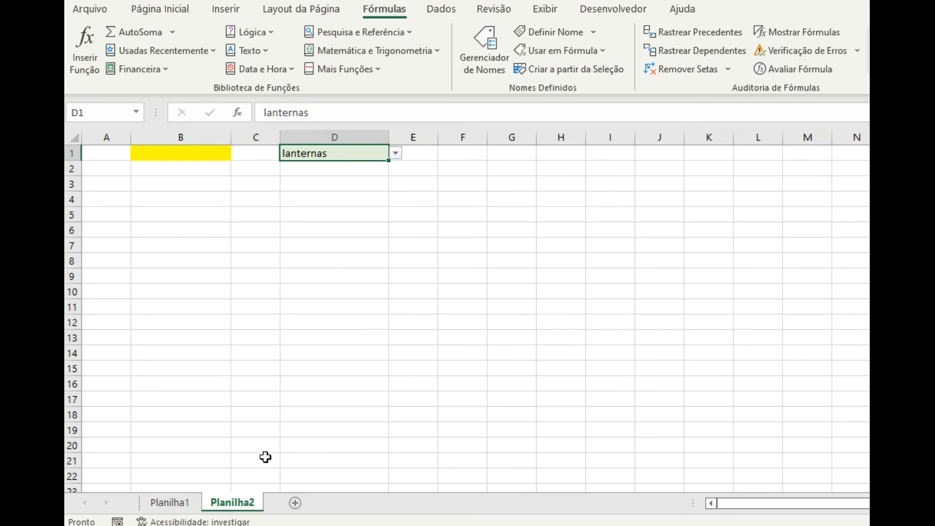
# Step: Delete the spilled test formula in E2:E5 on Planilha1
pyautogui.click(184, 509)
pyautogui.click(207, 154)
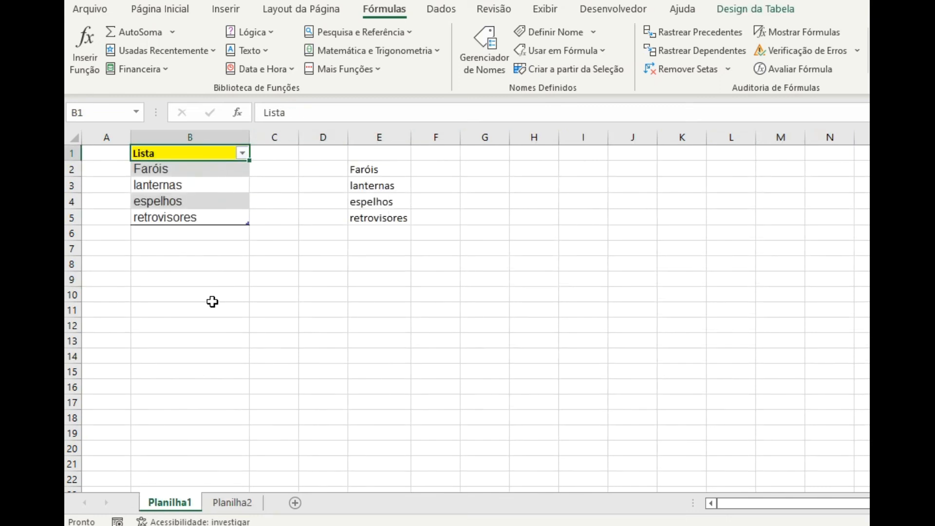
pyautogui.moveTo(394, 169); pyautogui.dragTo(397, 217)
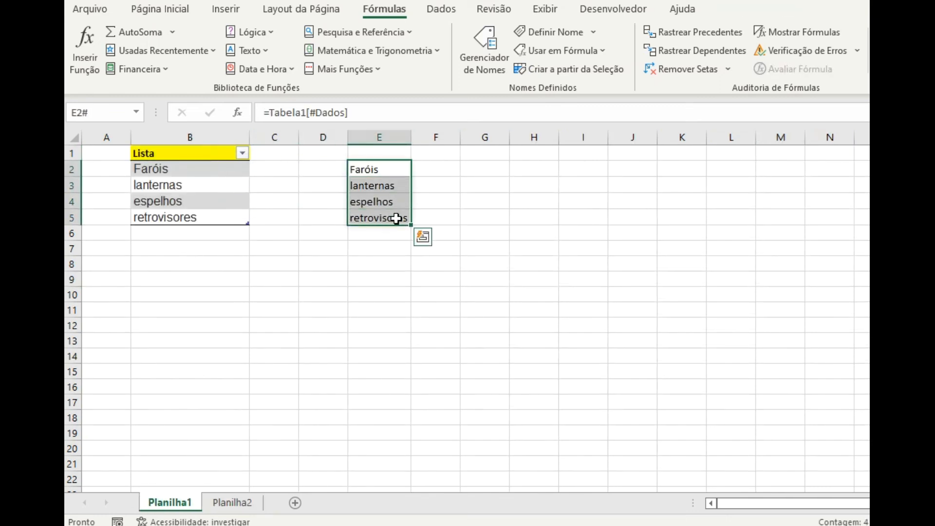
pyautogui.press('Delete')
pyautogui.click(346, 248)
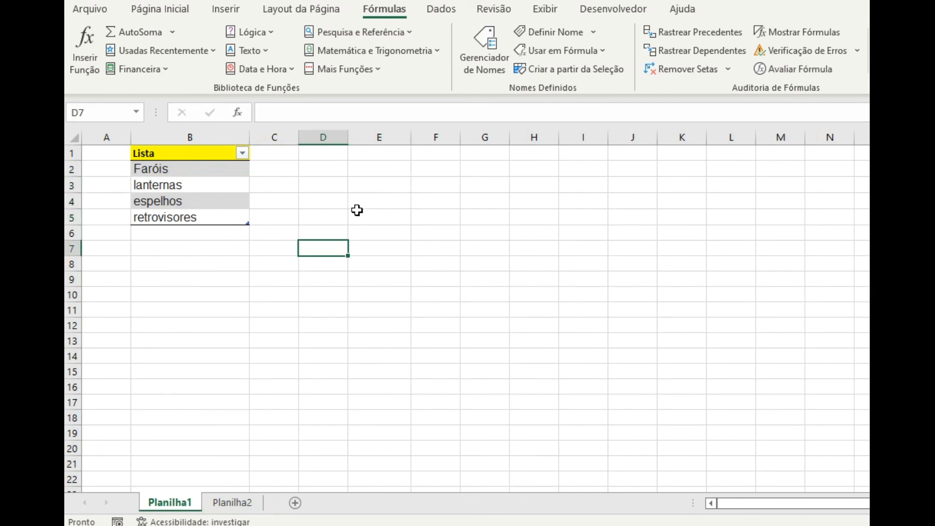
pyautogui.click(342, 167)
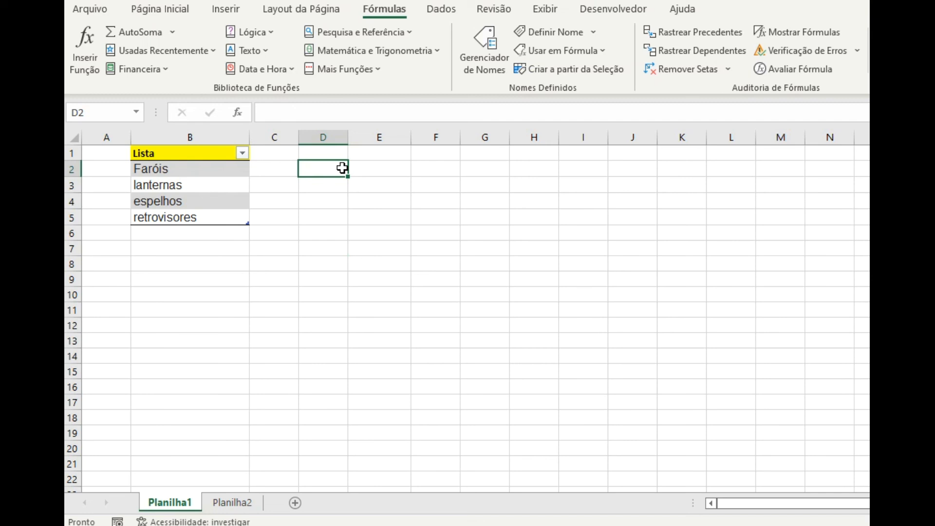